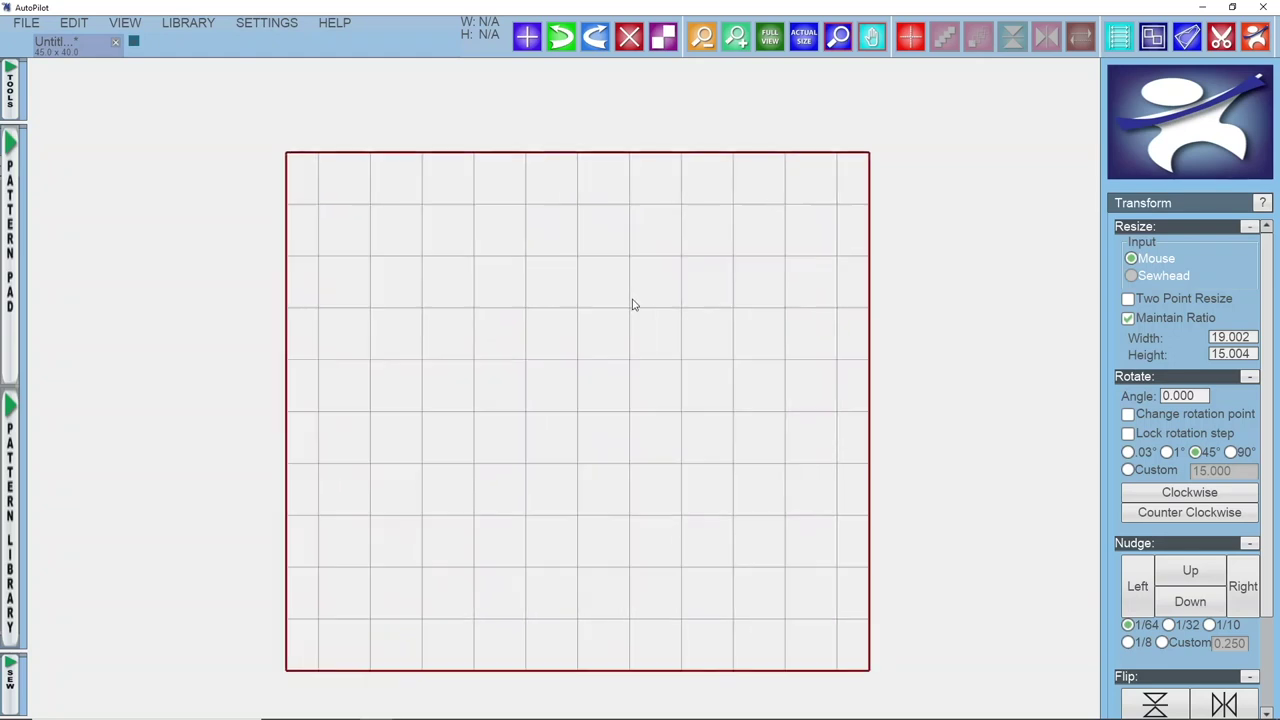
# - Open the quilt size settings and set the quilt width to 76
pyautogui.scroll(-2, 600, 300)
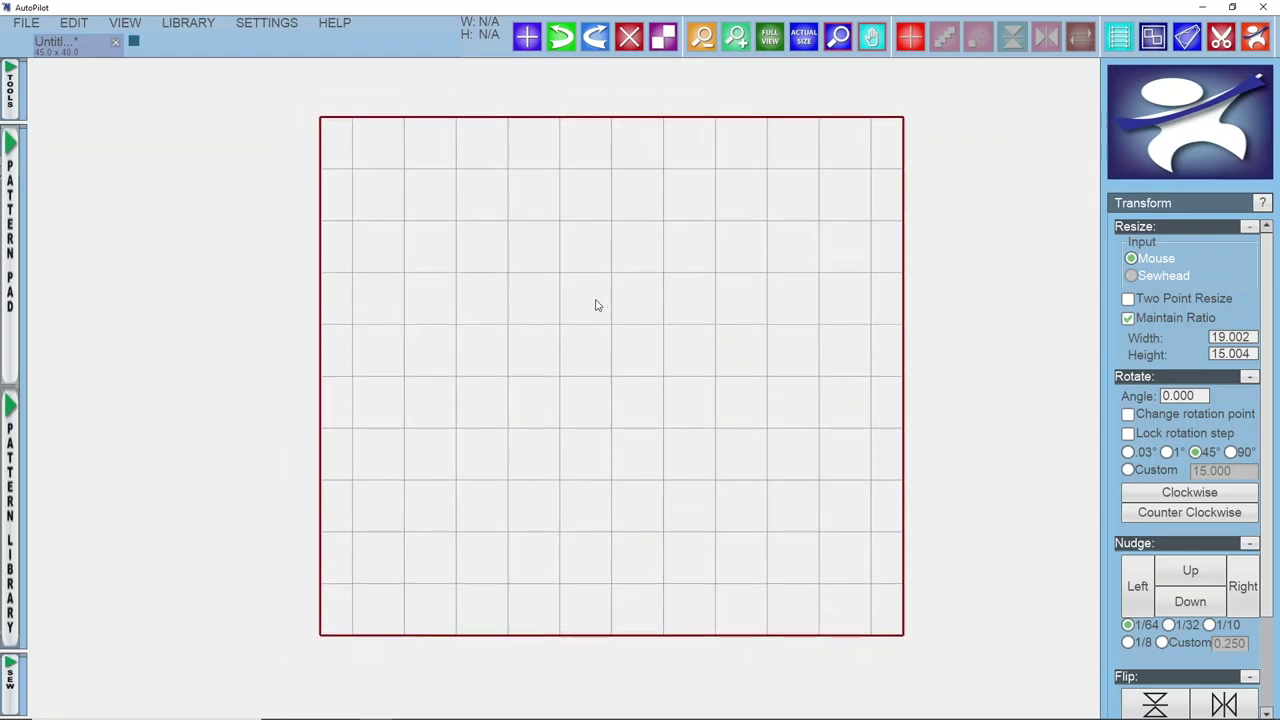
pyautogui.scroll(1, 590, 299)
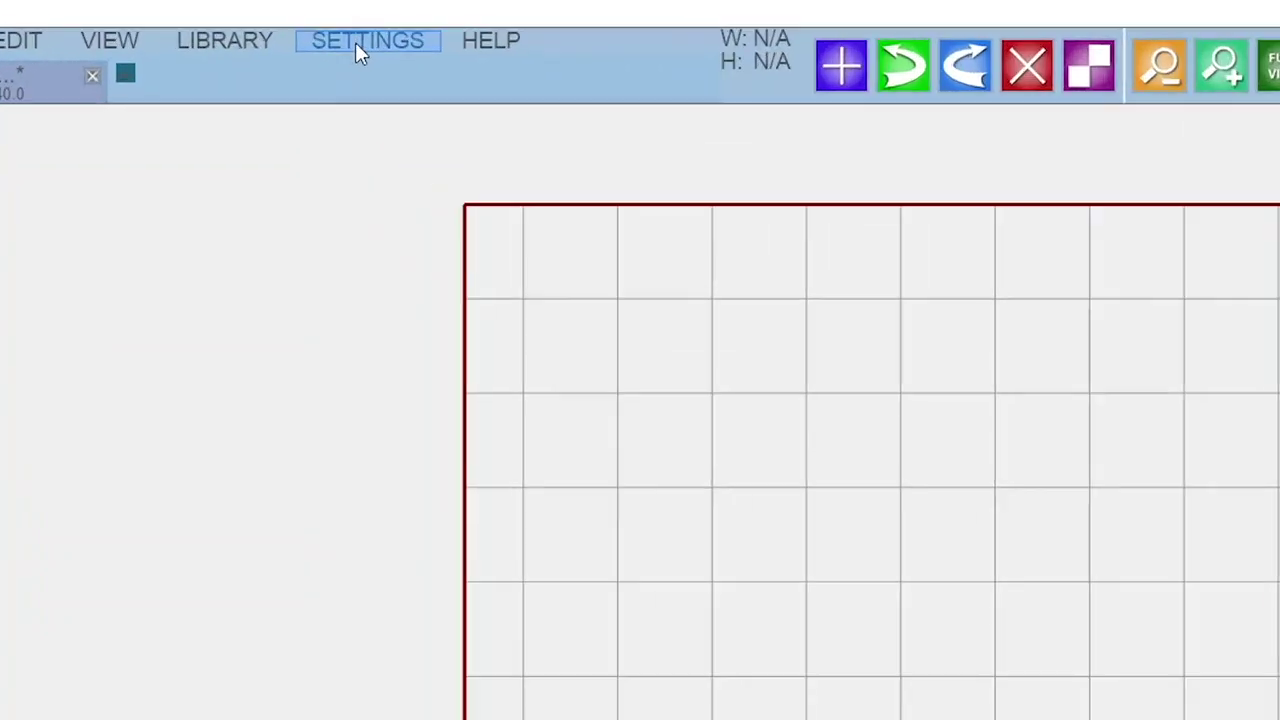
pyautogui.click(263, 27)
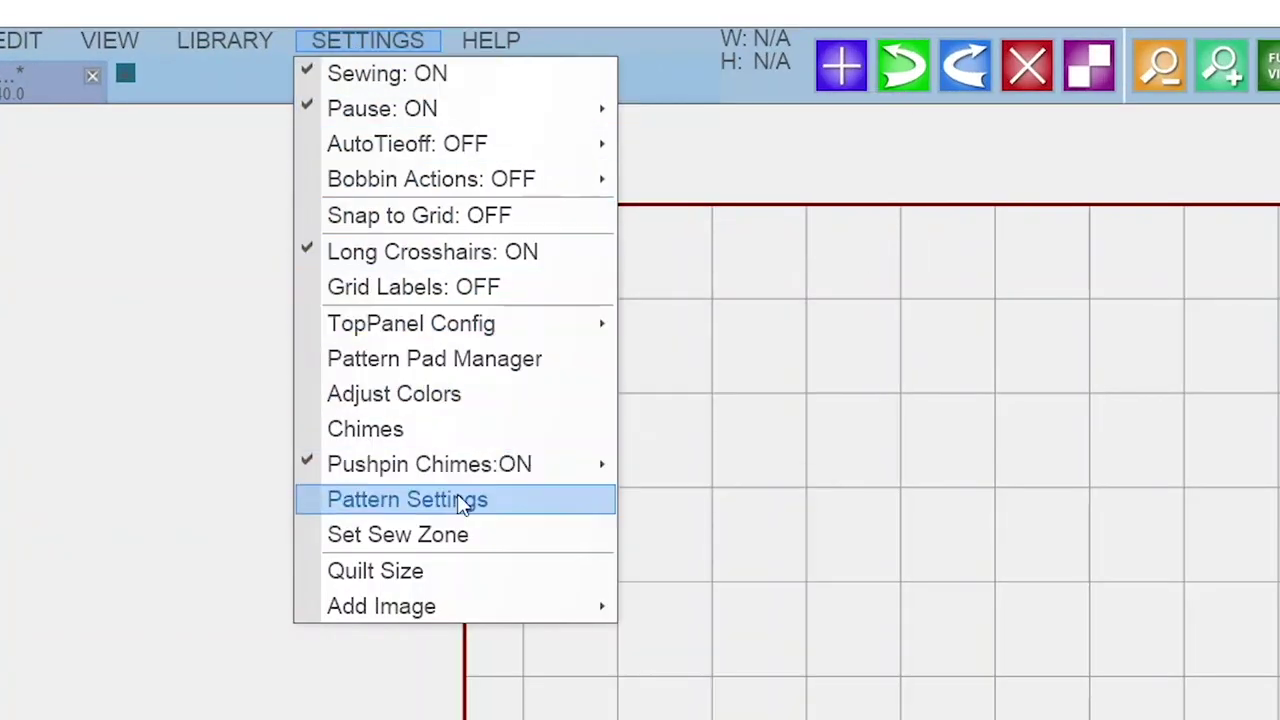
pyautogui.moveTo(470, 615)
pyautogui.click(470, 578)
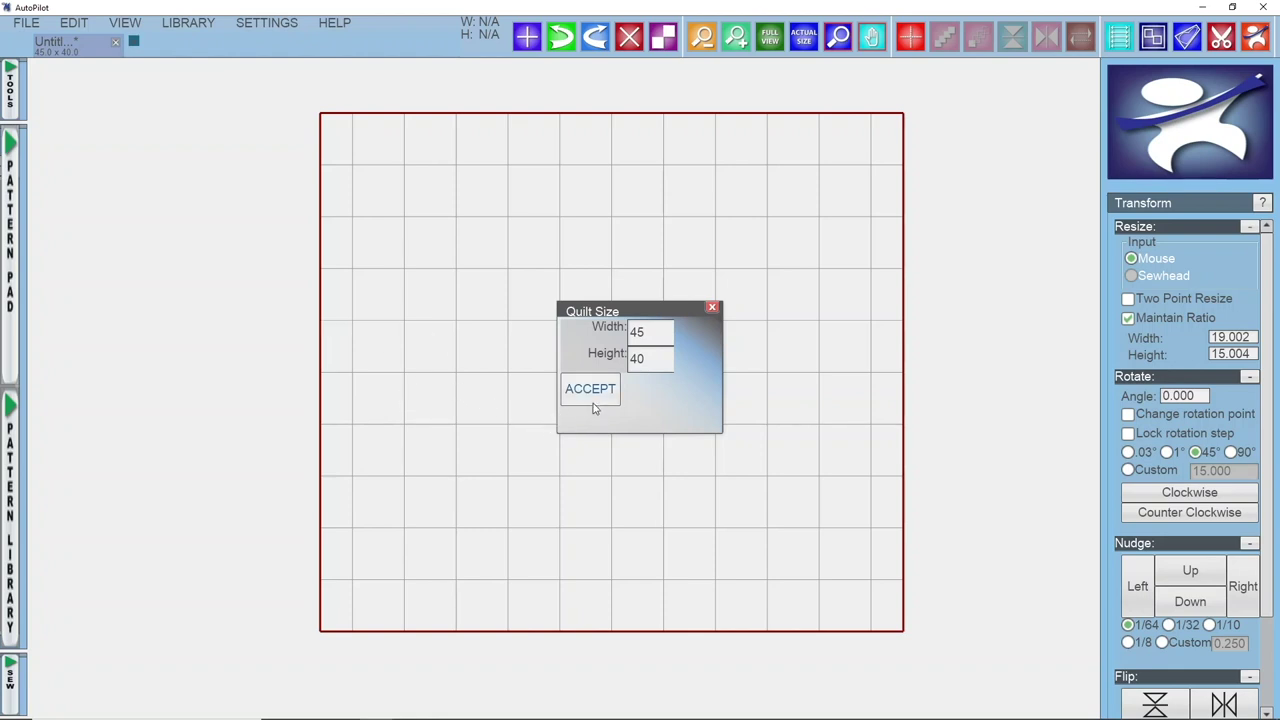
pyautogui.click(638, 343)
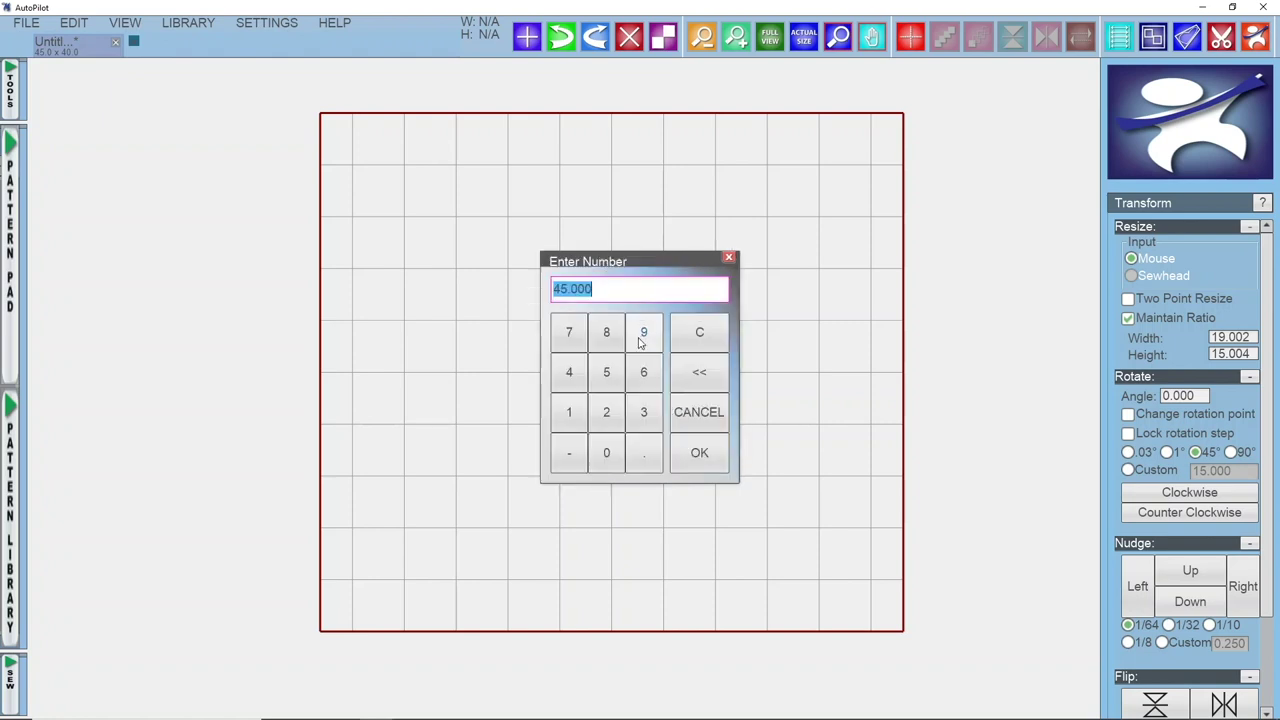
pyautogui.click(569, 335)
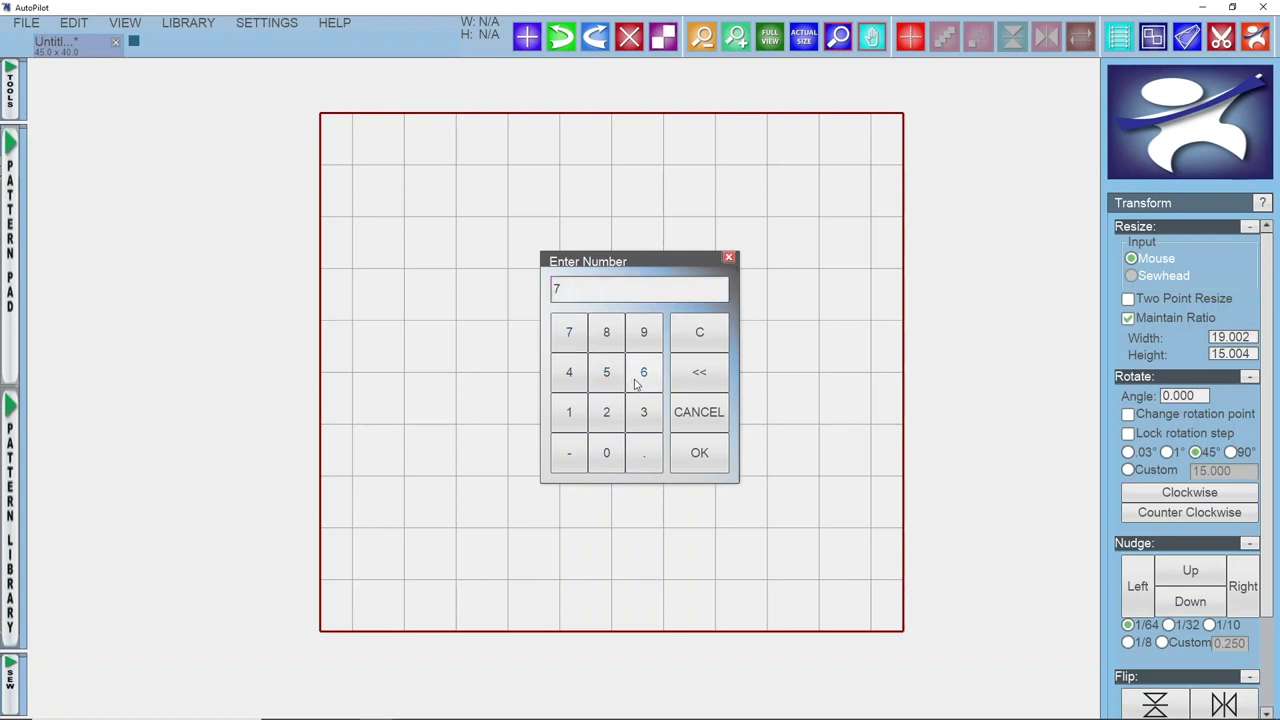
pyautogui.click(690, 452)
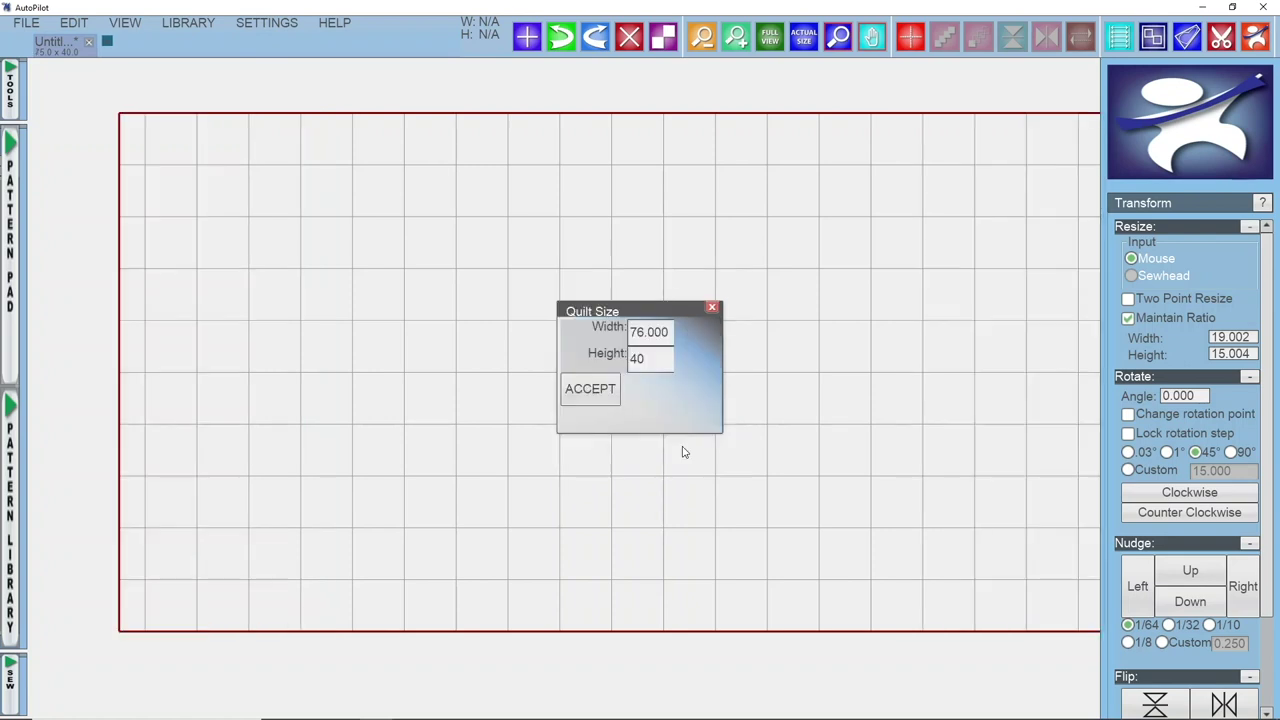
# - Set the quilt height to 92 and accept the new quilt size
pyautogui.click(652, 358)
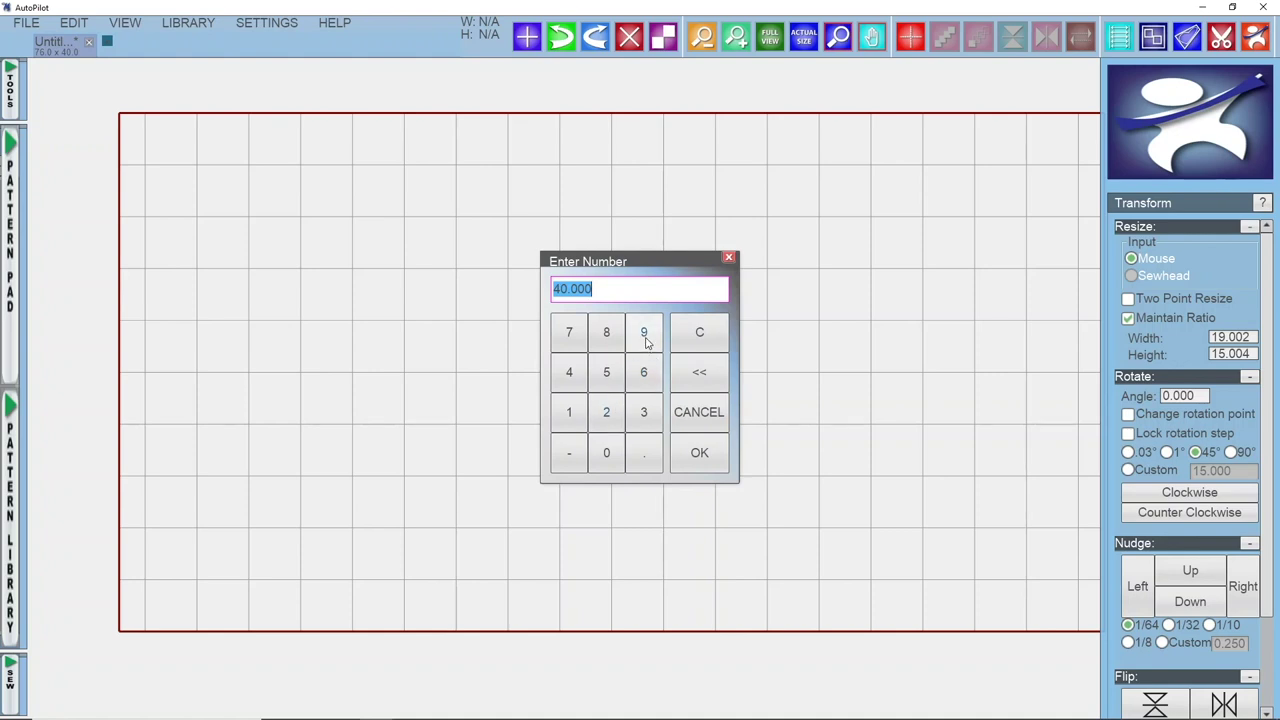
pyautogui.click(644, 335)
pyautogui.click(610, 412)
pyautogui.click(679, 456)
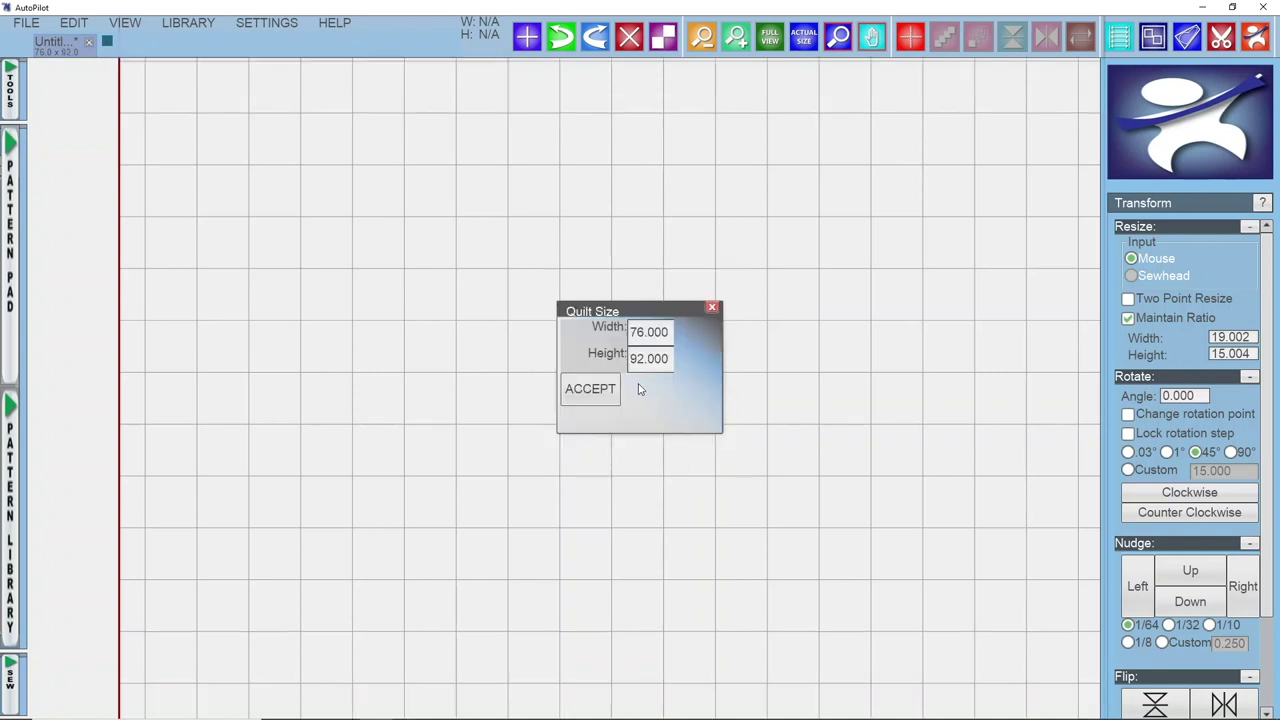
pyautogui.click(601, 393)
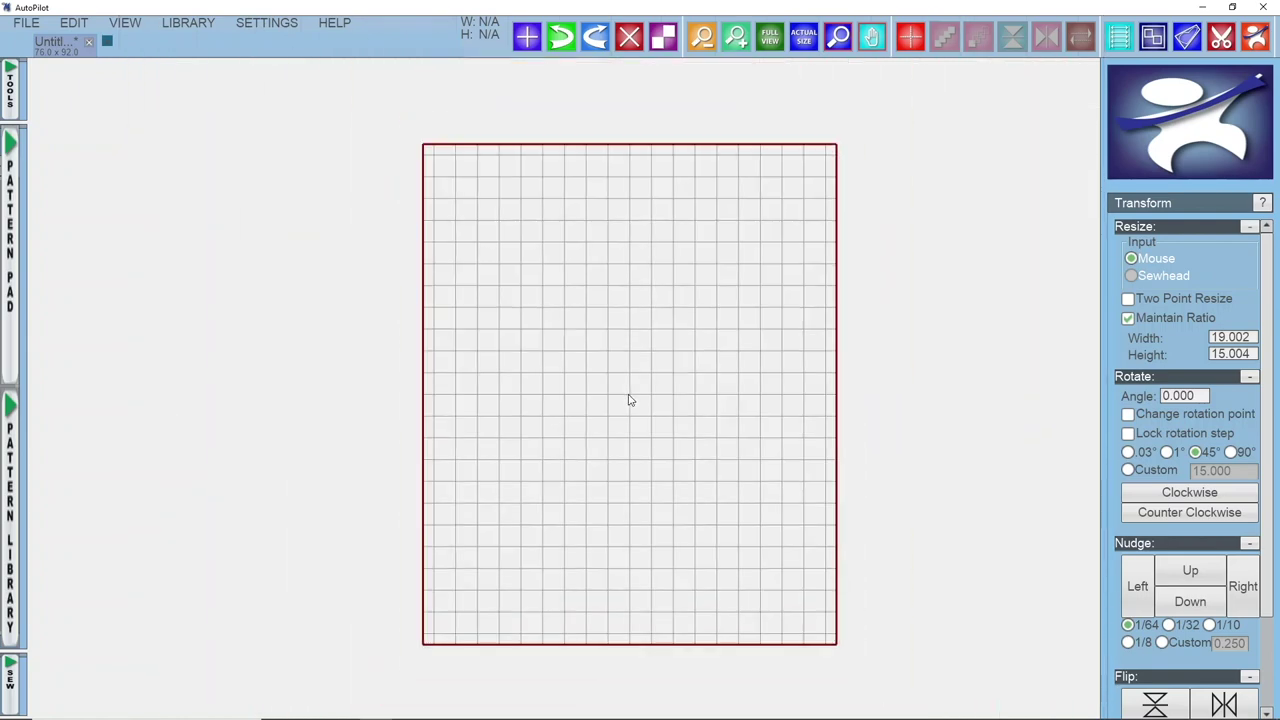
# - Define the sew zone across the upper part of the quilt using the machine's corner positions
pyautogui.click(7, 690)
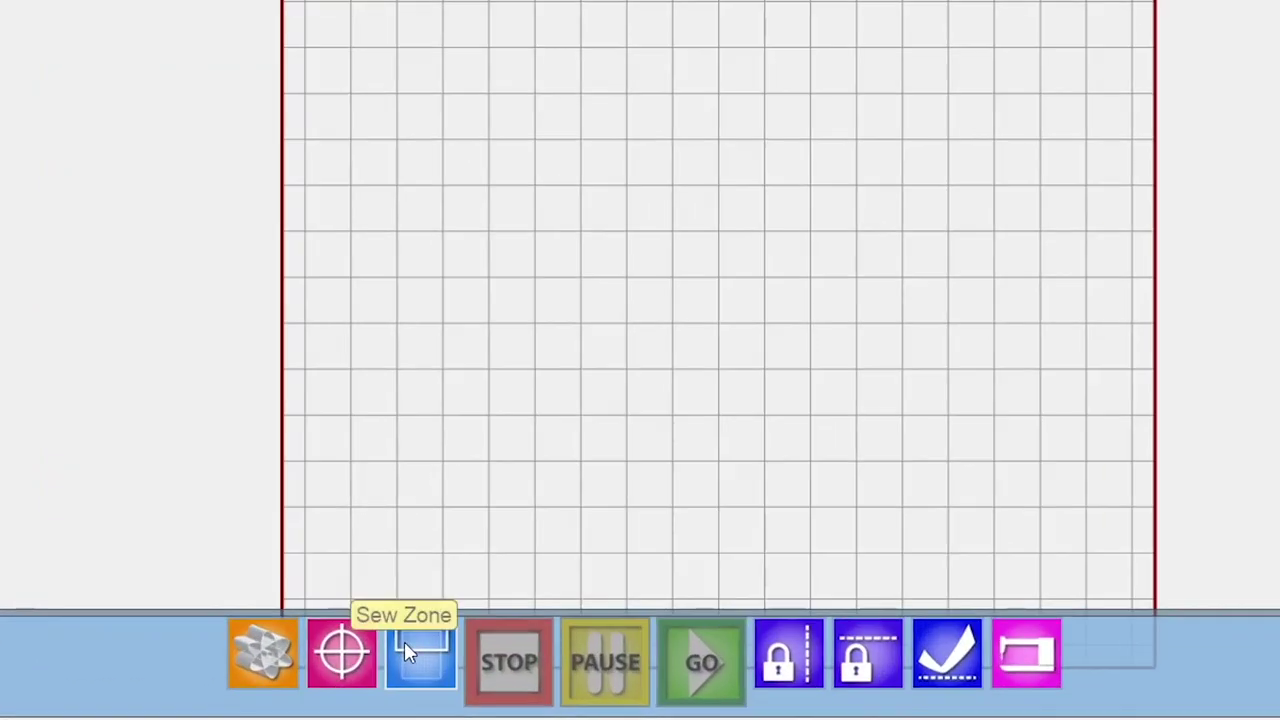
pyautogui.click(405, 645)
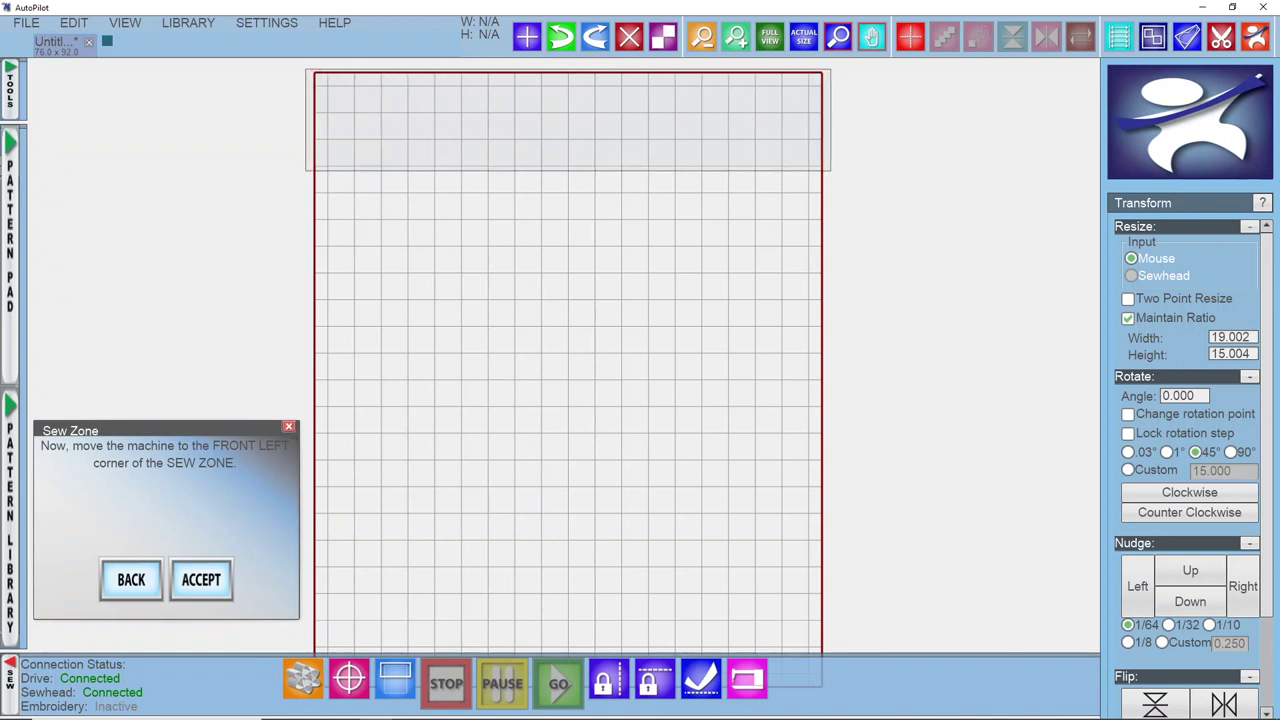
pyautogui.moveTo(14, 712)
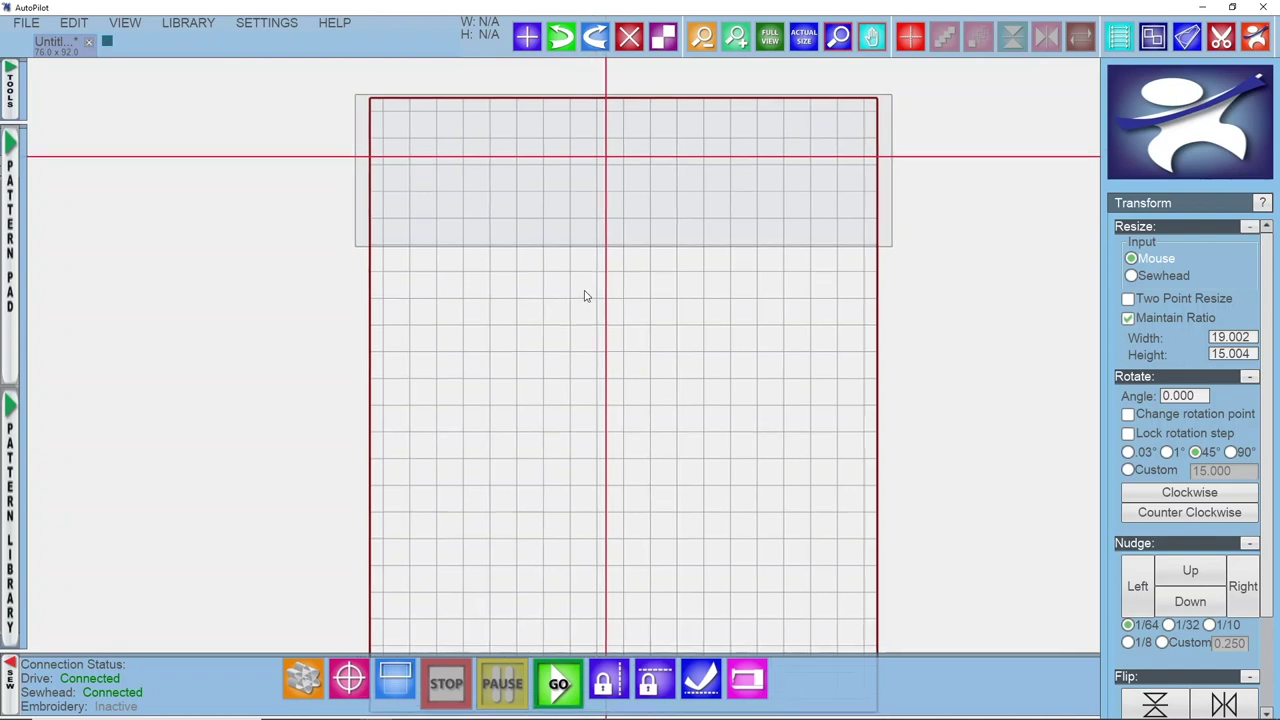
# - Place the double-spiral pattern SMPANTO094 from Pad 1 in the upper-left area of the quilt and close the pattern pad
pyautogui.scroll(2, 700, 180)
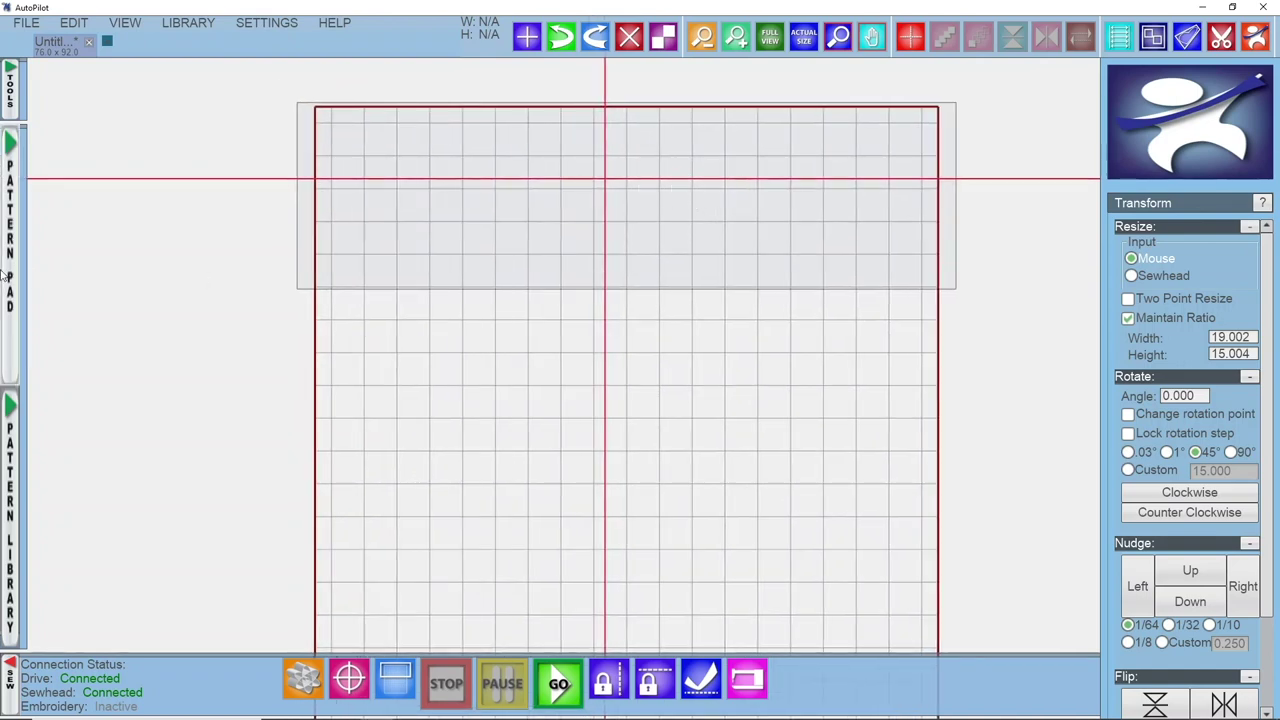
pyautogui.moveTo(8, 272)
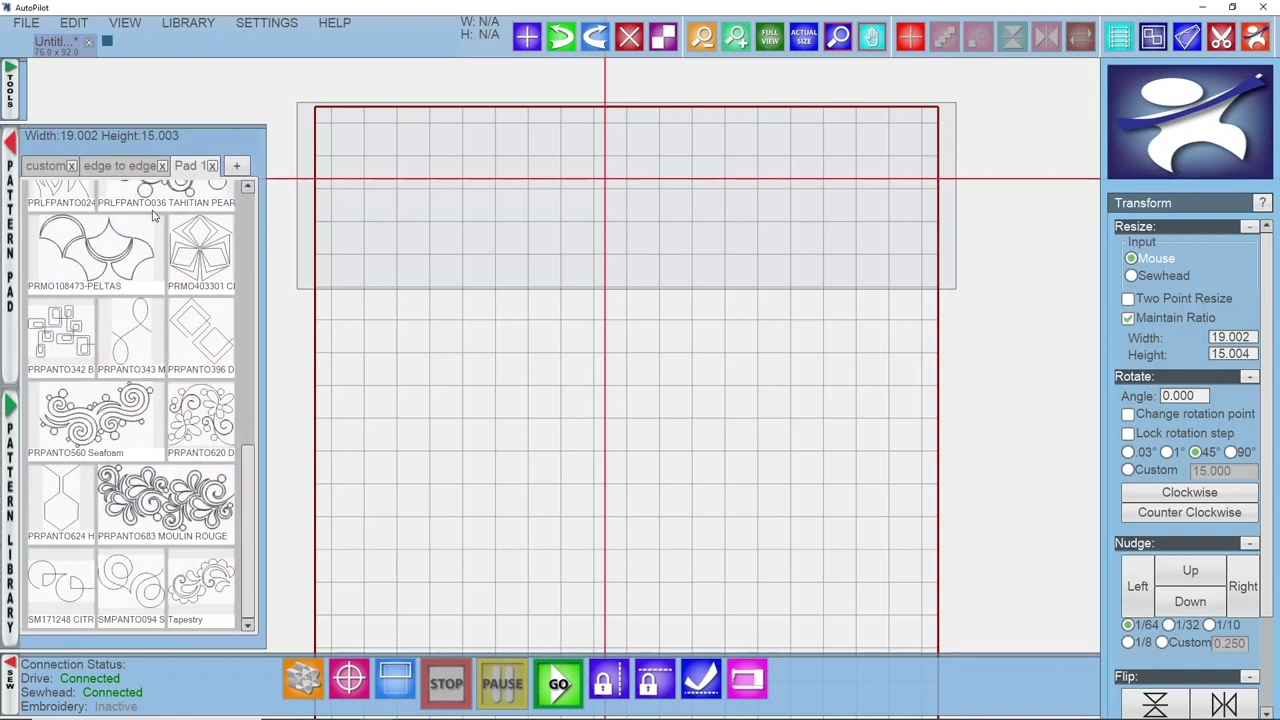
pyautogui.scroll(10, 154, 215)
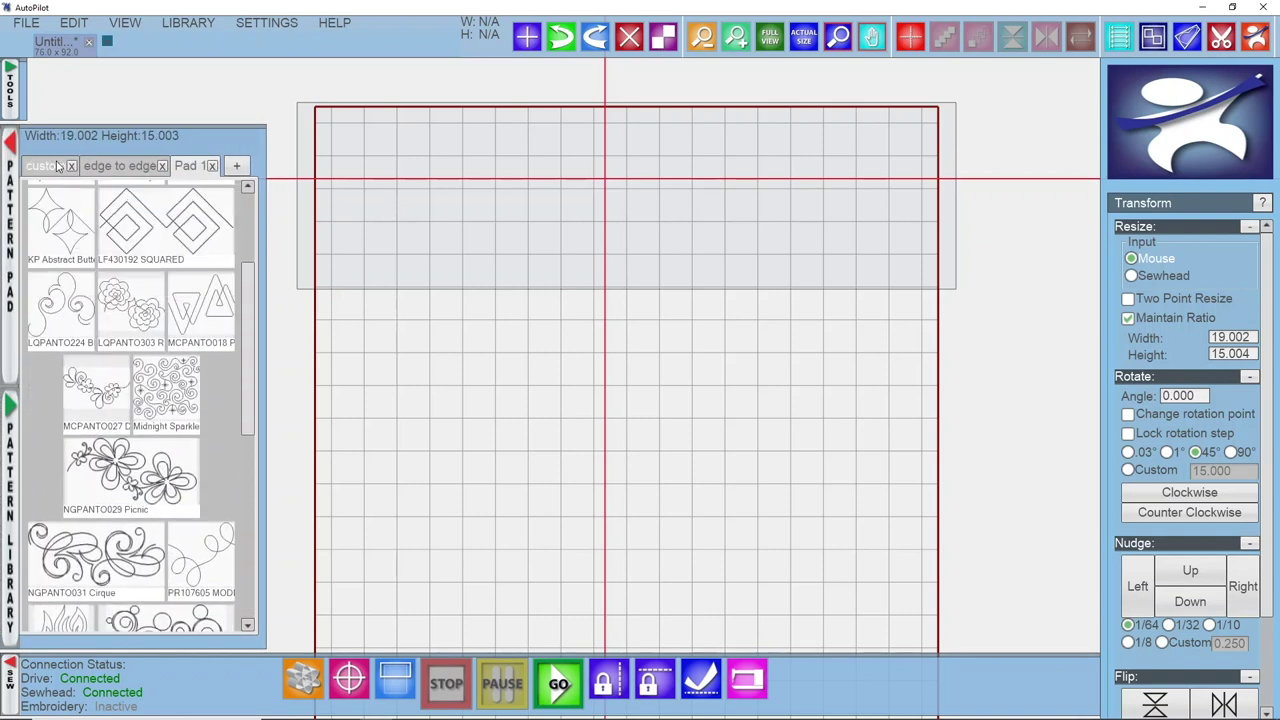
pyautogui.scroll(-10, 108, 412)
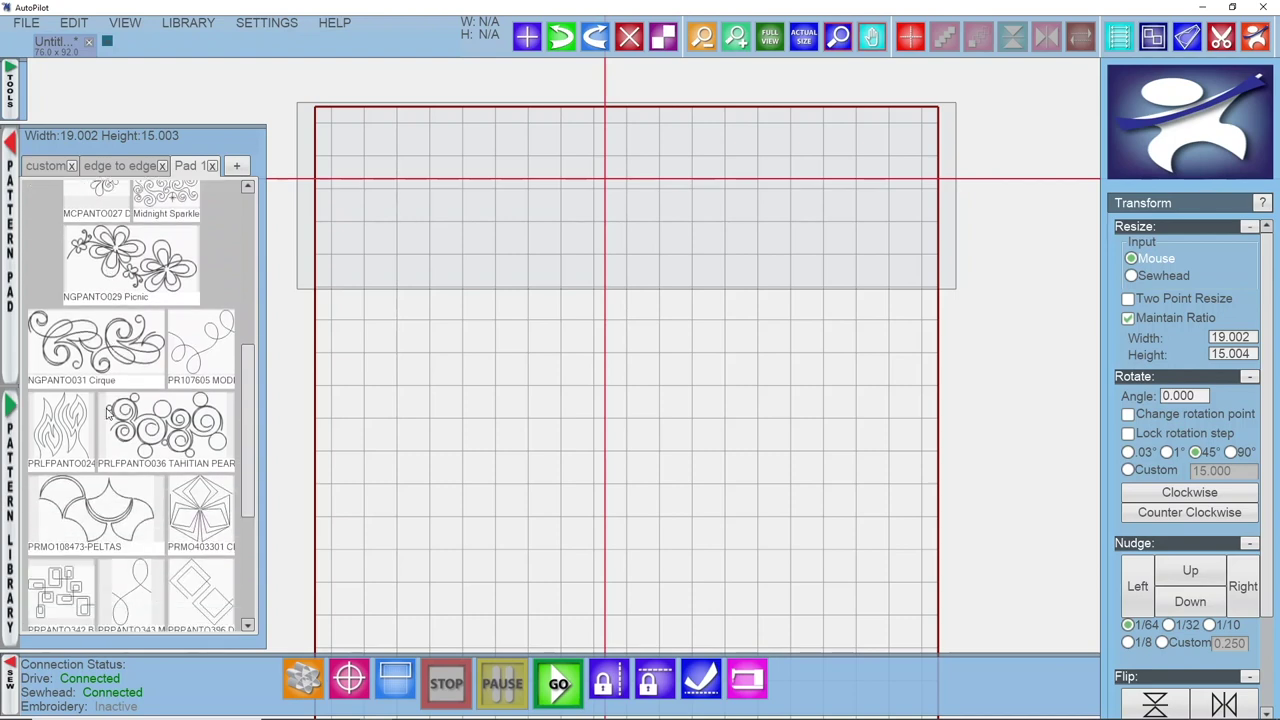
pyautogui.moveTo(141, 577); pyautogui.dragTo(418, 192)
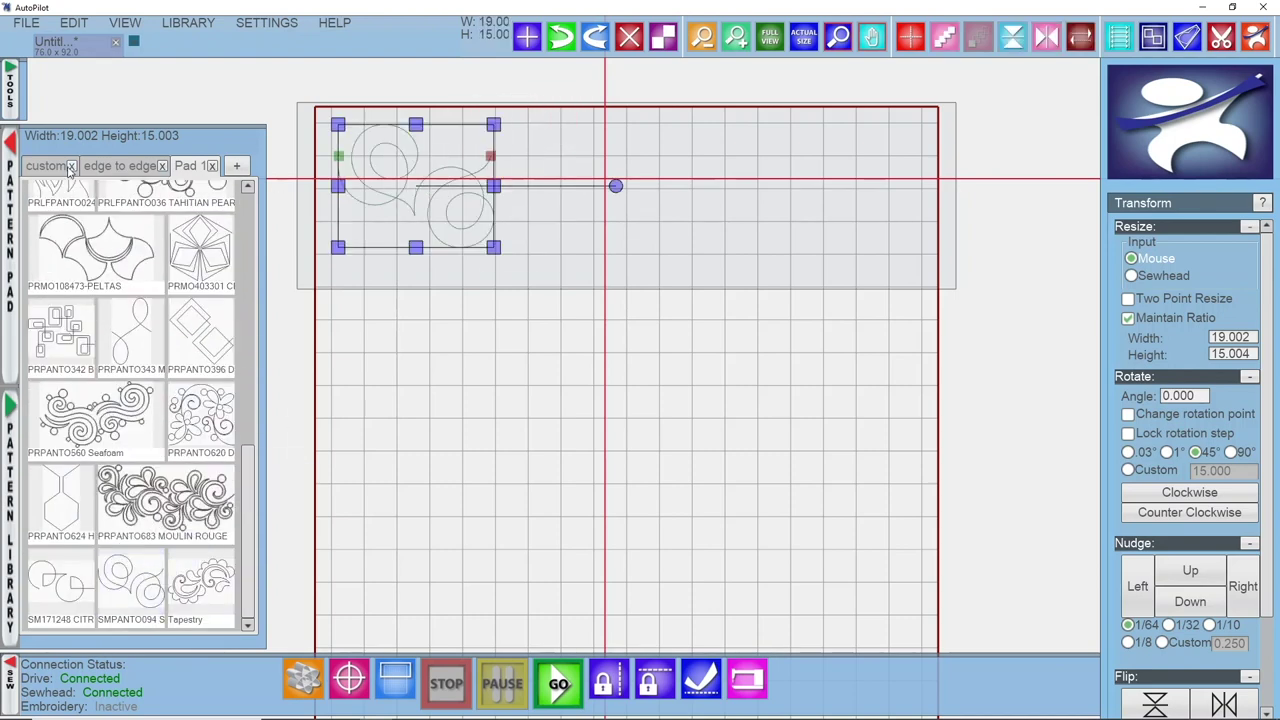
pyautogui.click(10, 142)
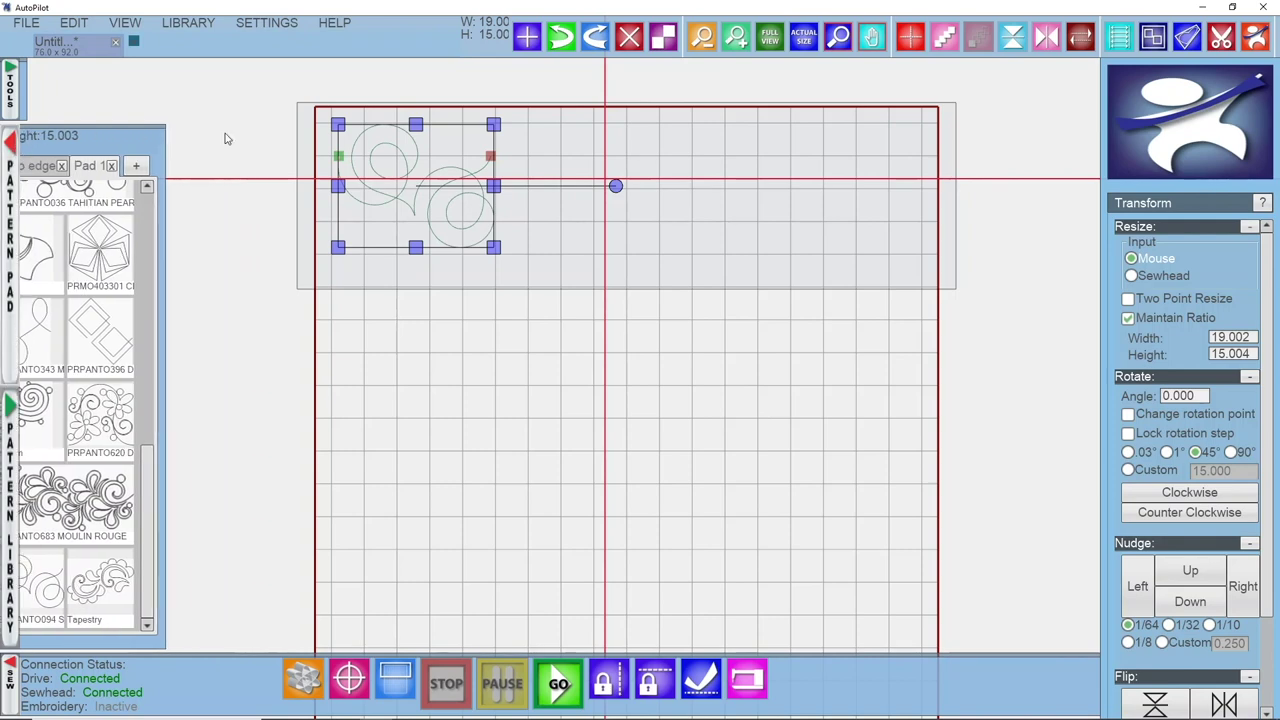
# - Show the spiral pattern at actual size and shift it slightly up and to the right within the sew zone
pyautogui.scroll(3, 420, 160)
pyautogui.scroll(-1, 340, 253)
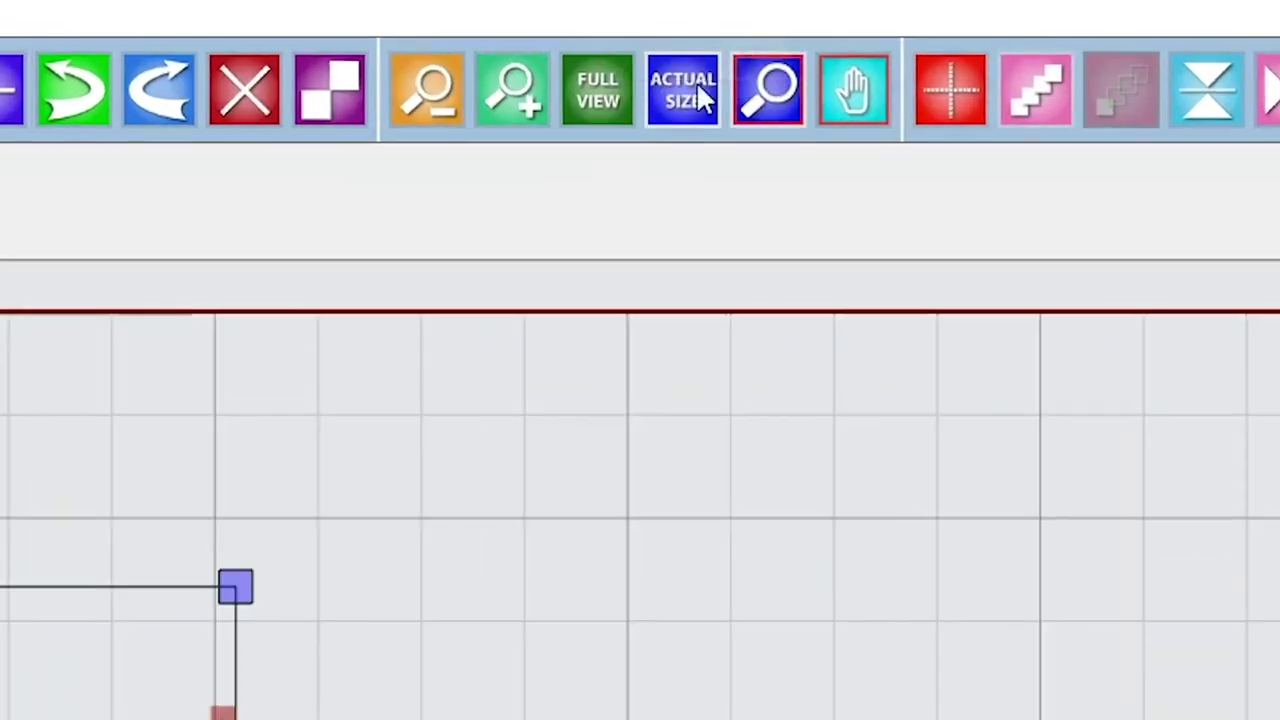
pyautogui.click(696, 81)
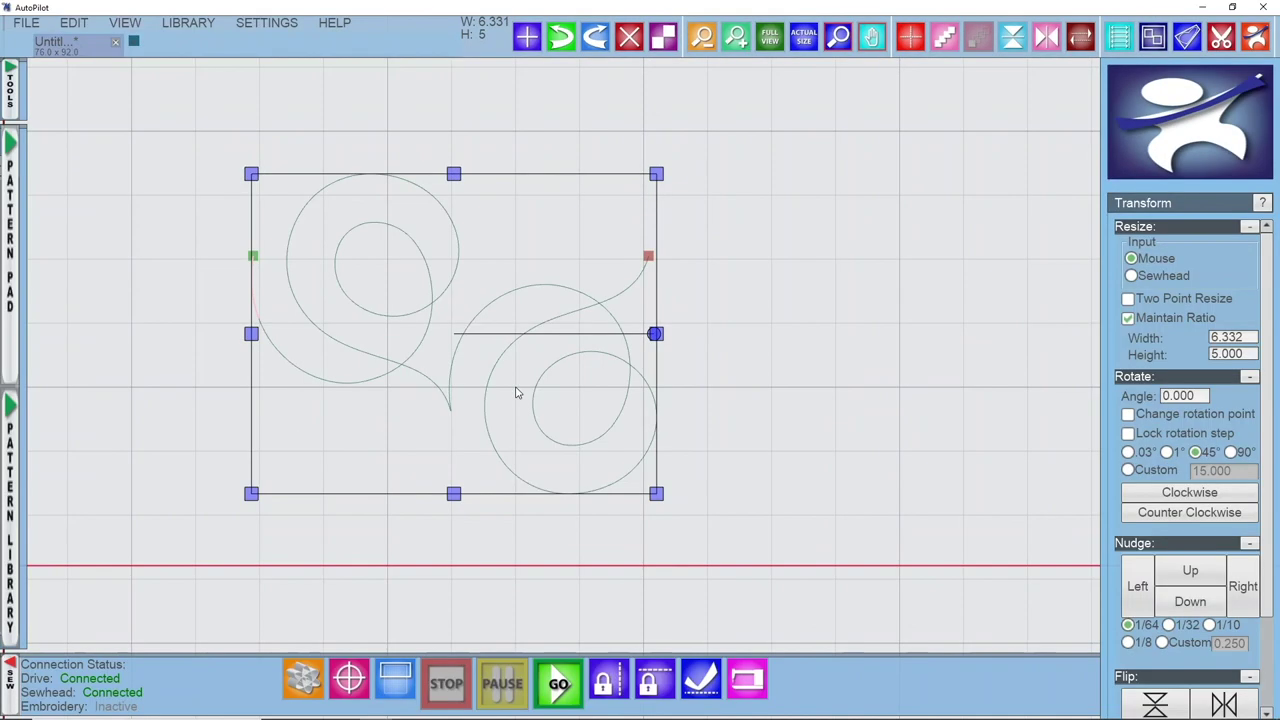
pyautogui.moveTo(517, 393); pyautogui.dragTo(528, 378)
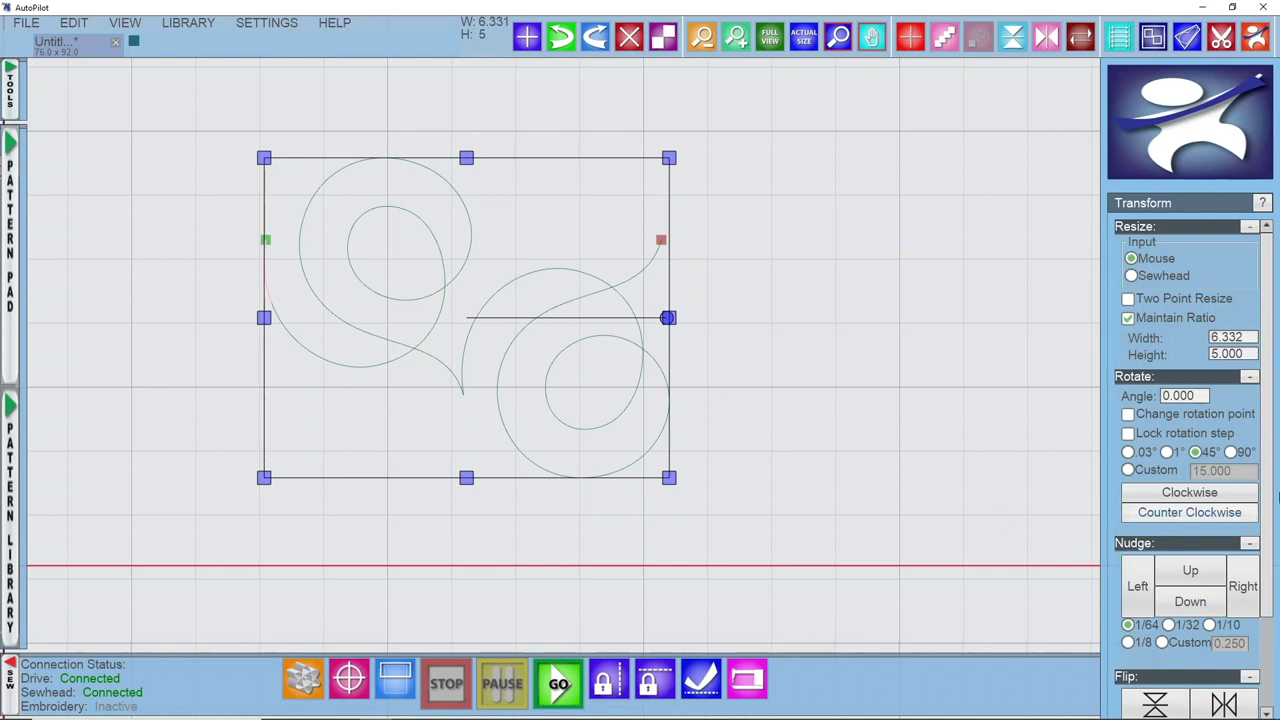
# - Set the spiral pattern's height to 7 with its ratio maintained
pyautogui.click(1244, 358)
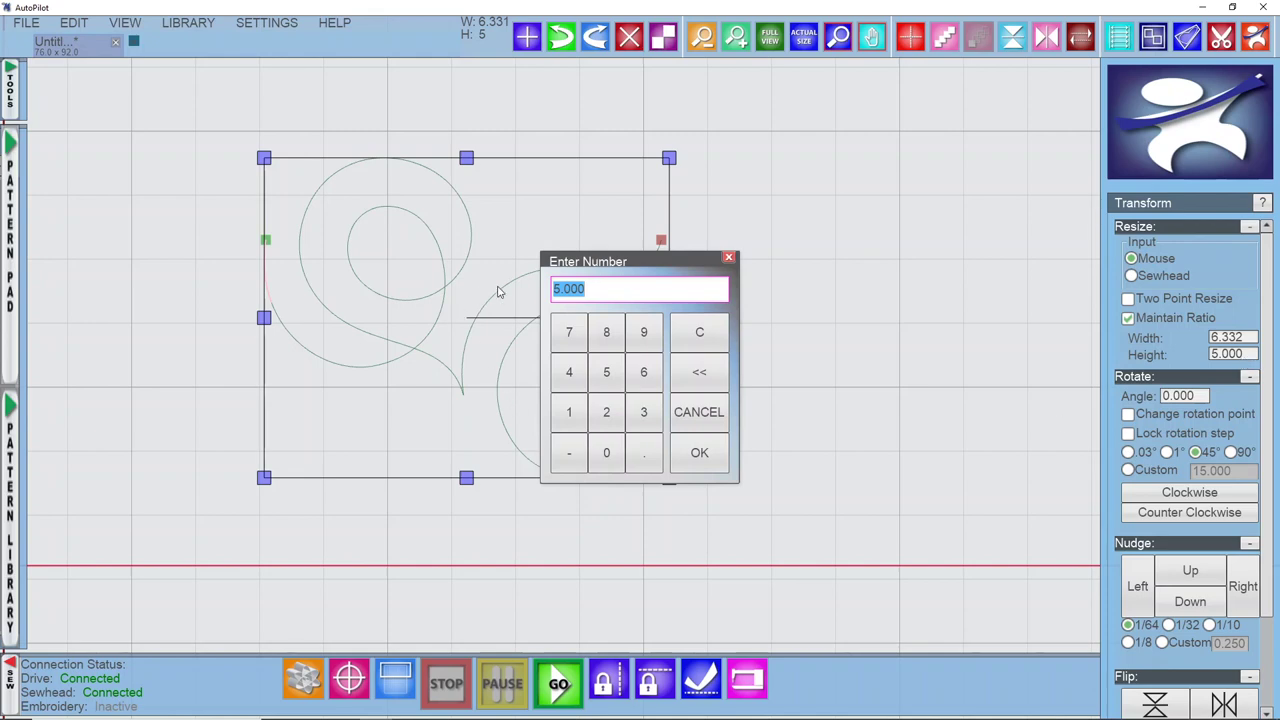
pyautogui.click(569, 332)
pyautogui.click(718, 462)
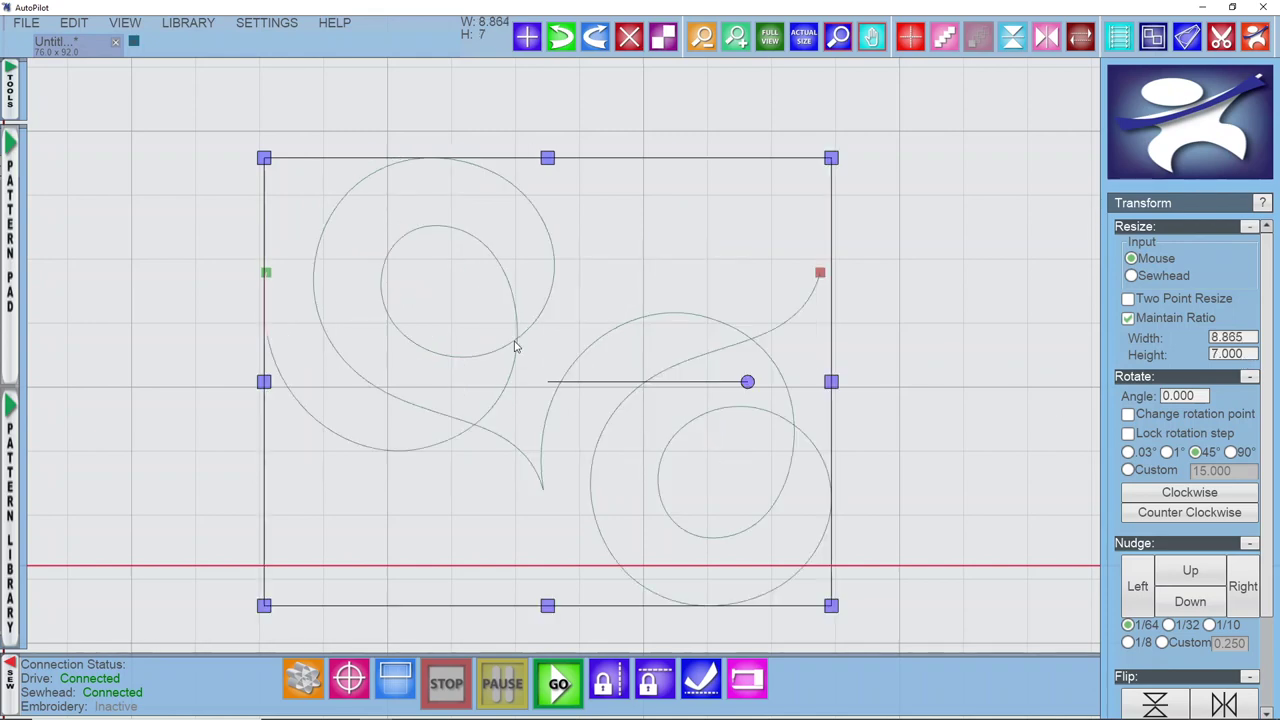
# - Set the spiral pattern's height to 6 with its ratio maintained
pyautogui.moveTo(666, 477); pyautogui.dragTo(686, 360, button='middle')
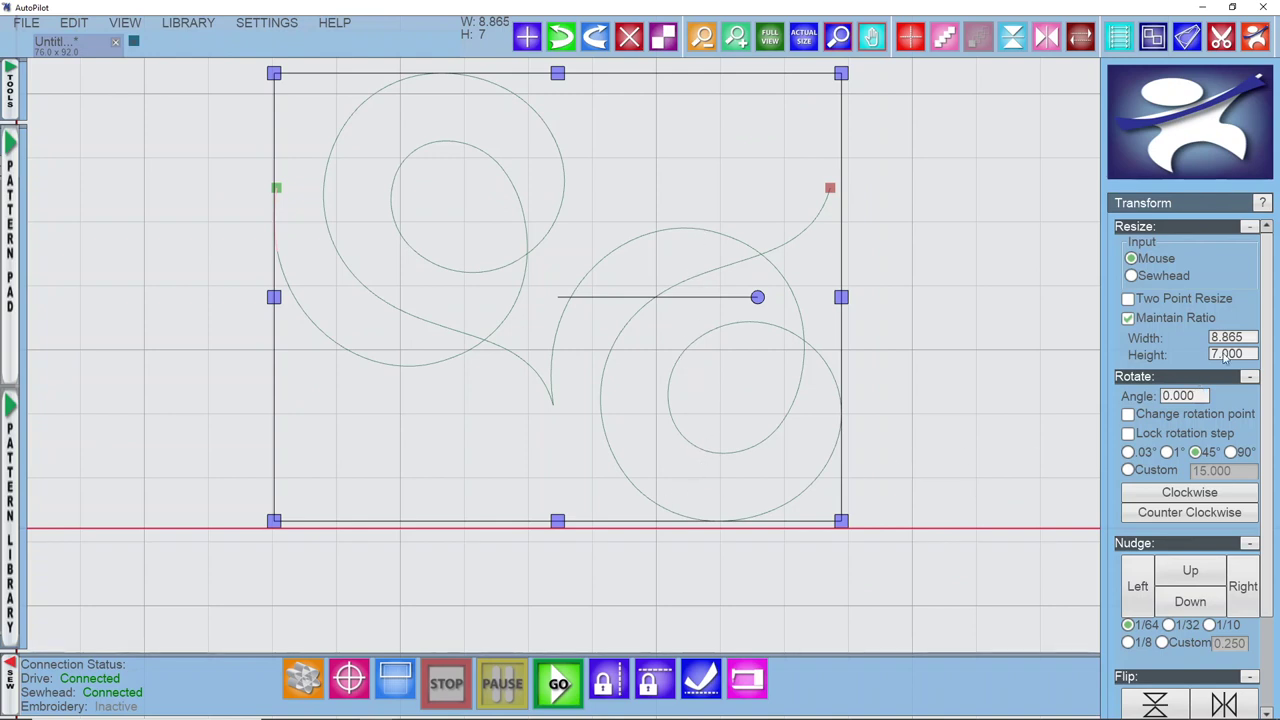
pyautogui.click(1225, 355)
pyautogui.click(643, 372)
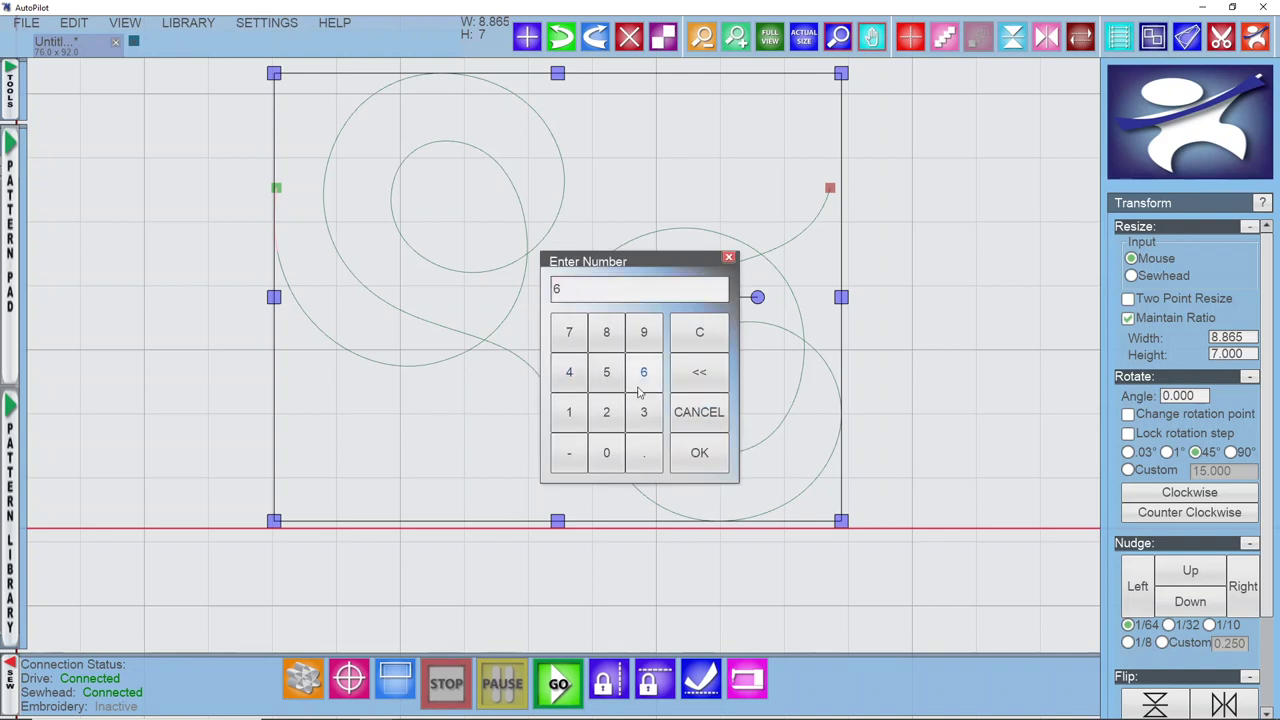
pyautogui.click(699, 453)
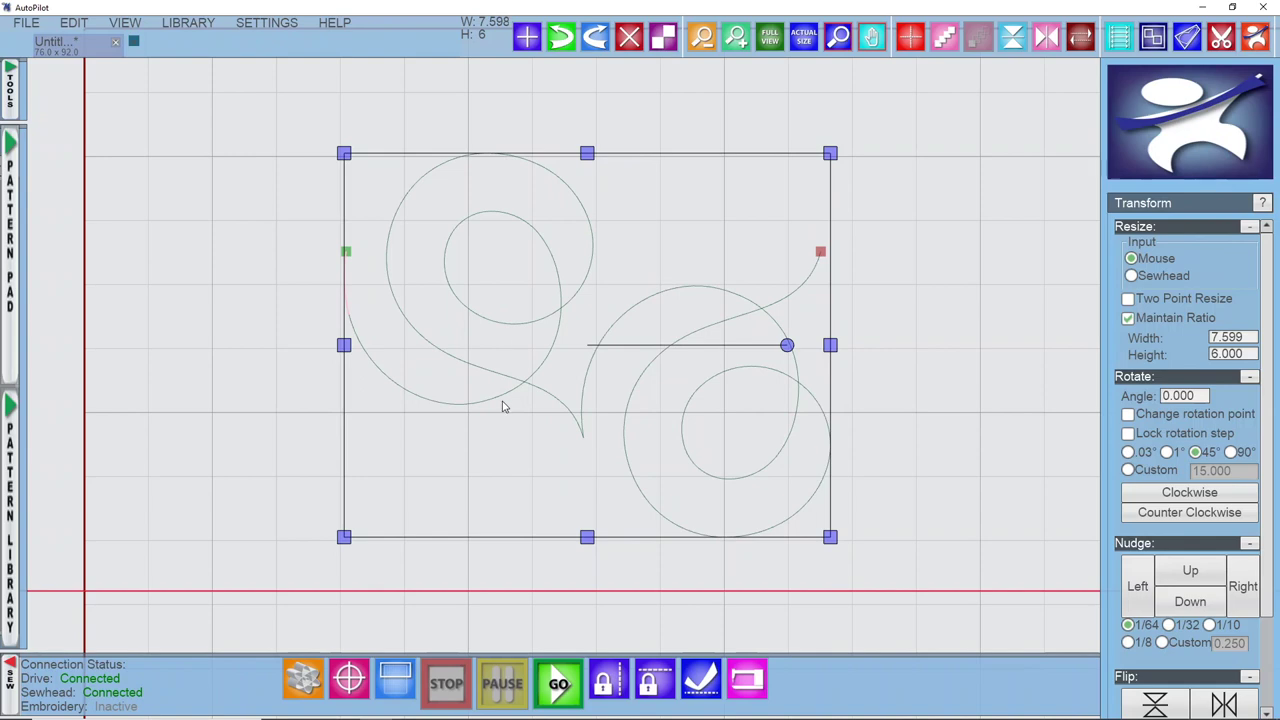
# - Generate an edge-to-edge layout of the spiral pattern over the 76 by 92 quilt, using Trim and Clip Connect
pyautogui.scroll(-3, 503, 407)
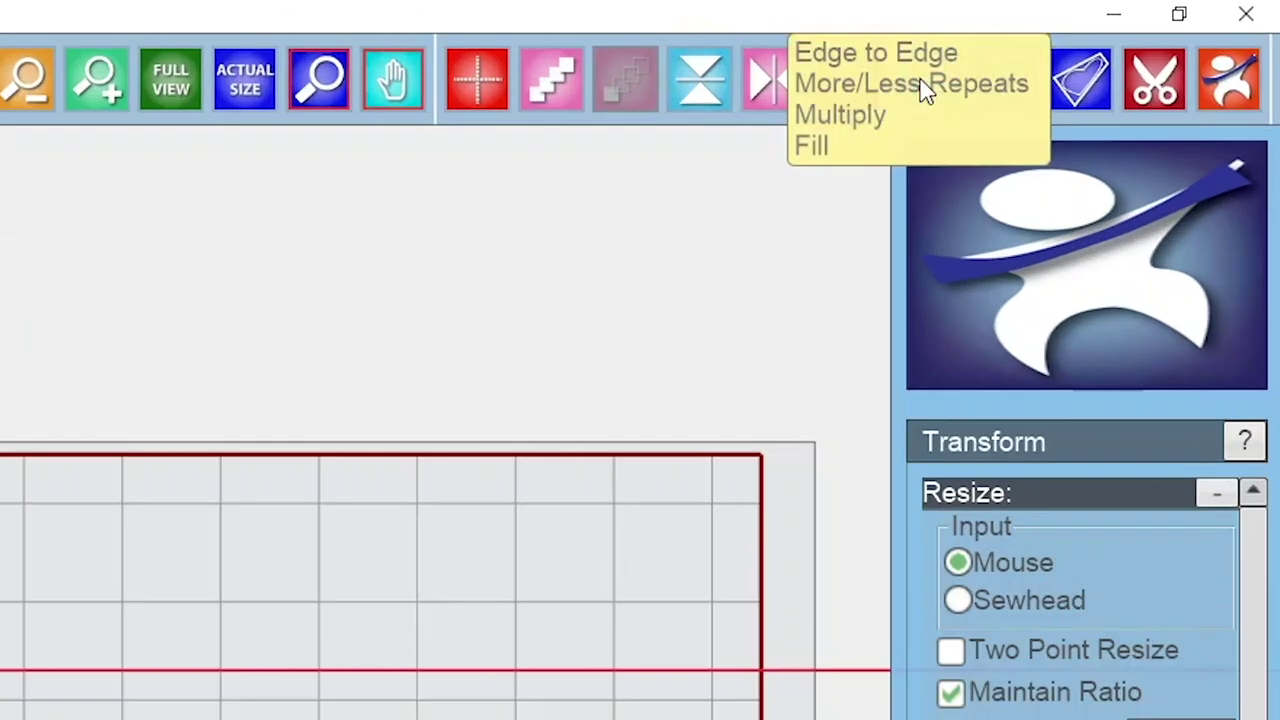
pyautogui.click(1117, 41)
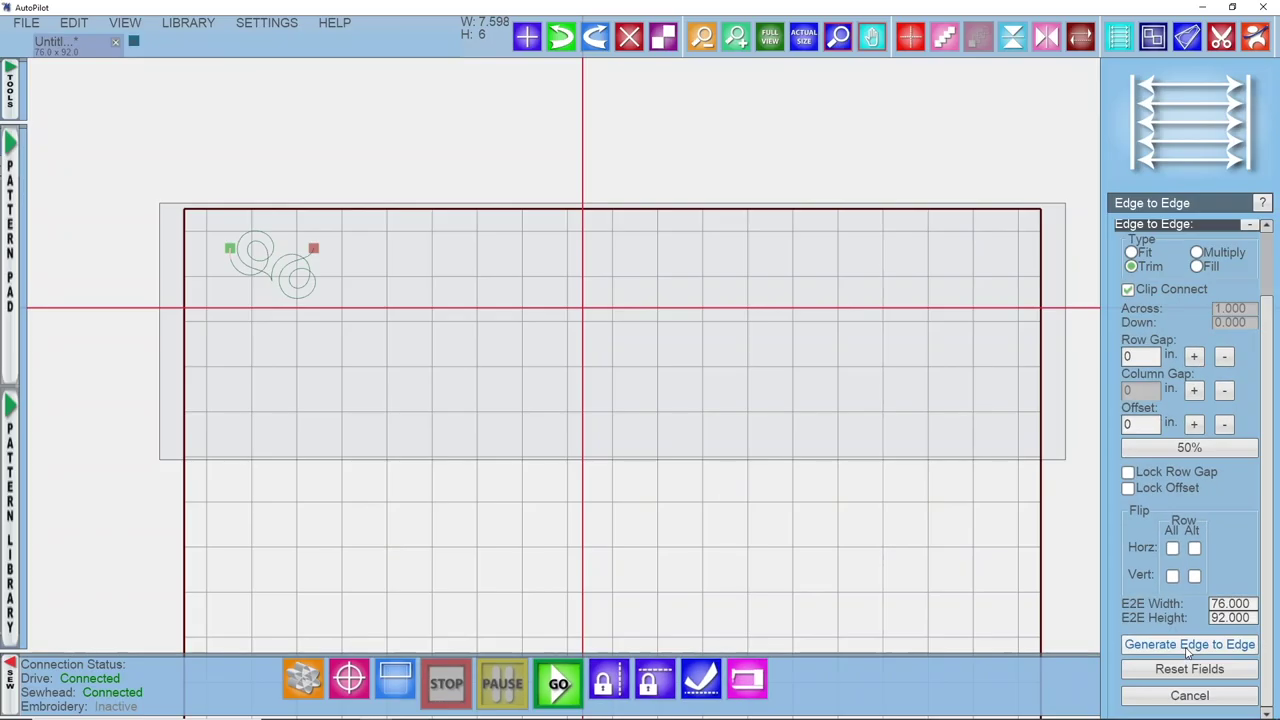
pyautogui.click(1080, 568)
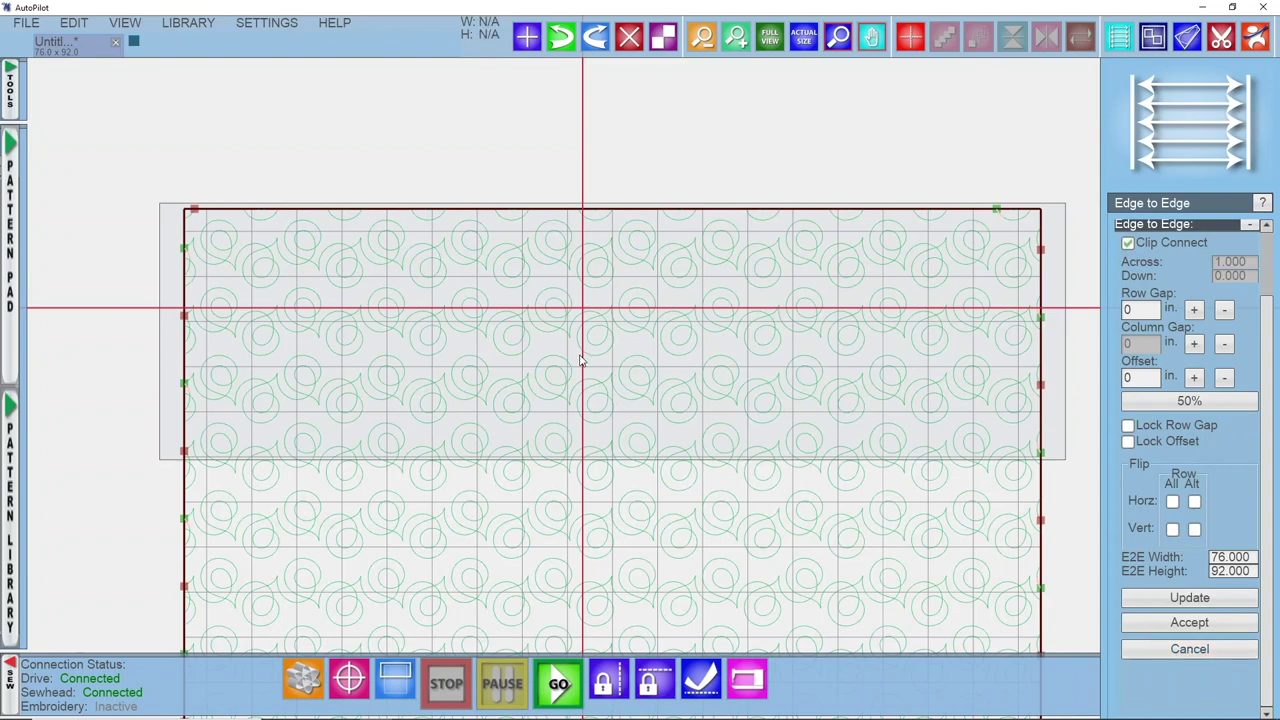
# - Move a pattern row upward to nest into the row above, giving a row gap of about -1.47 in. for the whole layout
pyautogui.scroll(-5, 624, 385)
pyautogui.moveTo(623, 380); pyautogui.dragTo(625, 243, button='middle')
pyautogui.scroll(5, 625, 243)
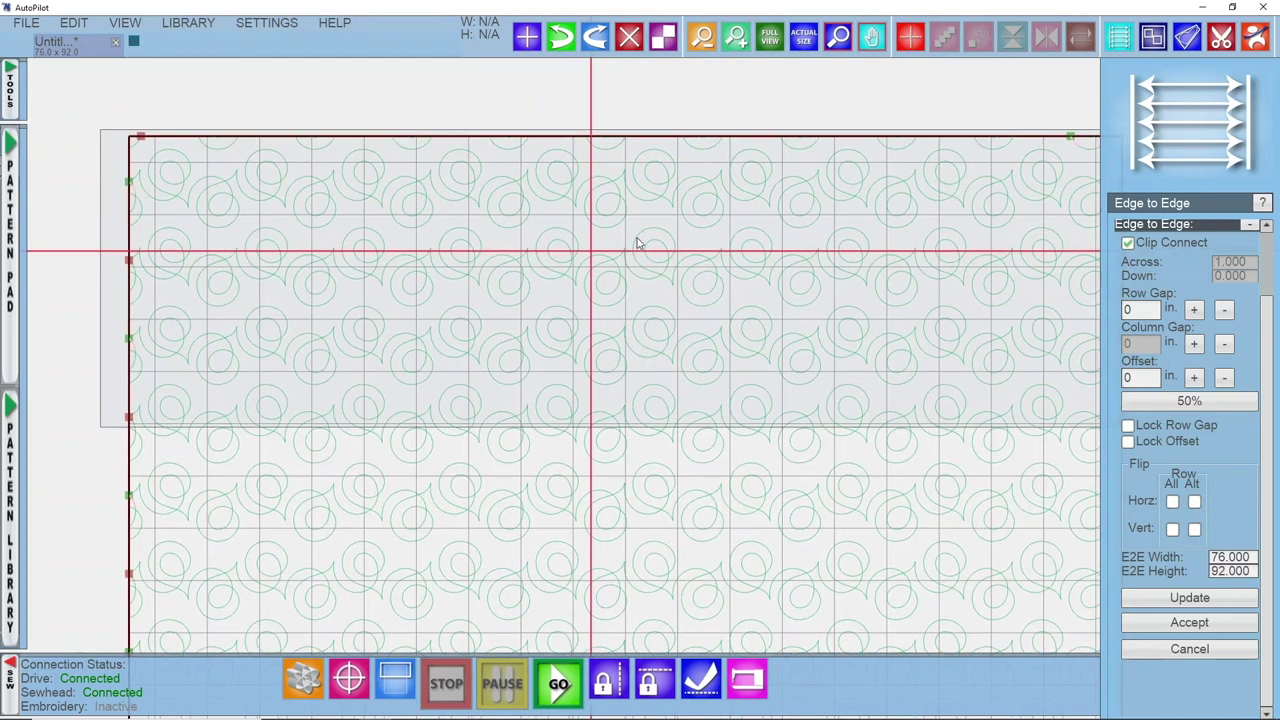
pyautogui.scroll(5, 637, 243)
pyautogui.moveTo(720, 169); pyautogui.dragTo(625, 362, button='middle')
pyautogui.scroll(1, 625, 356)
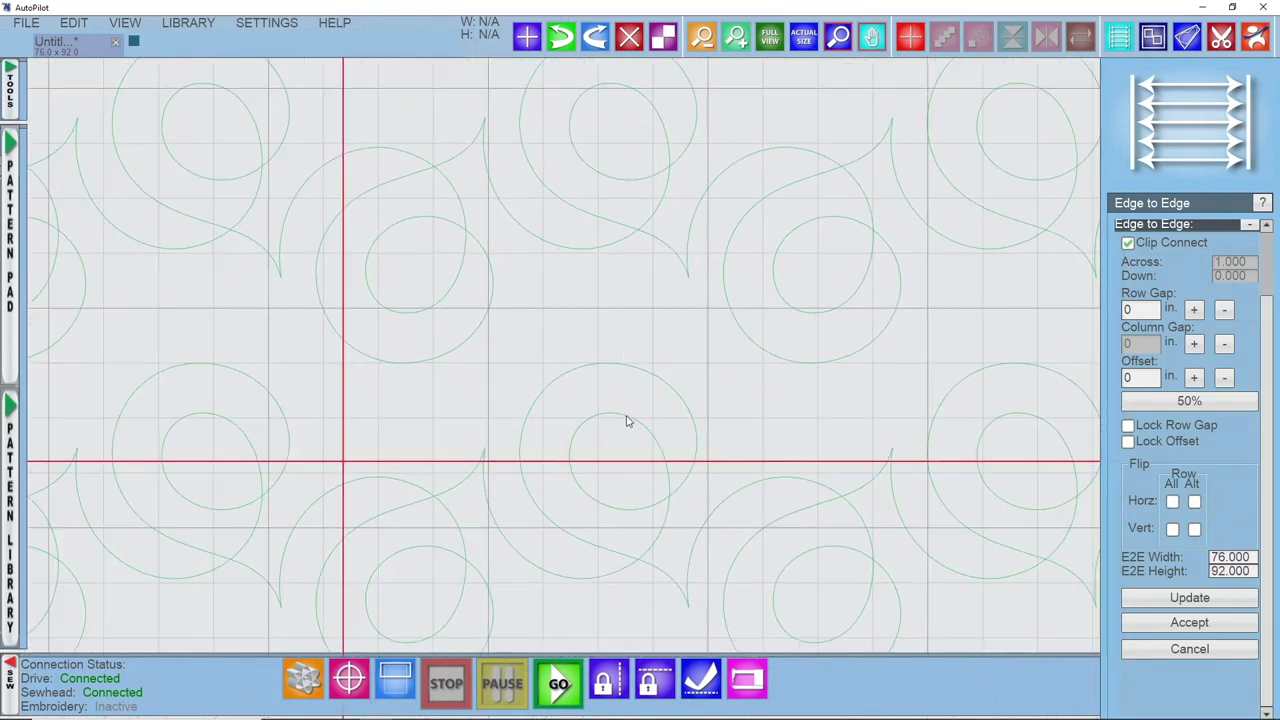
pyautogui.moveTo(626, 423); pyautogui.dragTo(624, 341)
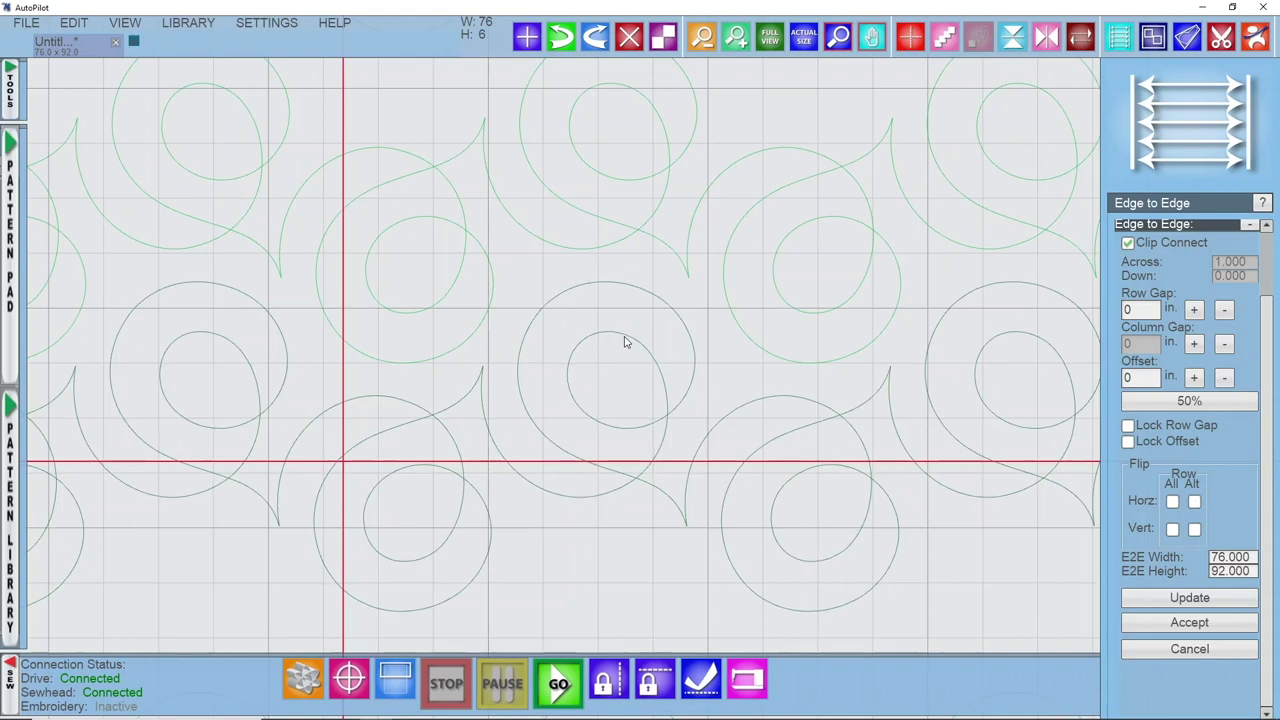
pyautogui.click(625, 343)
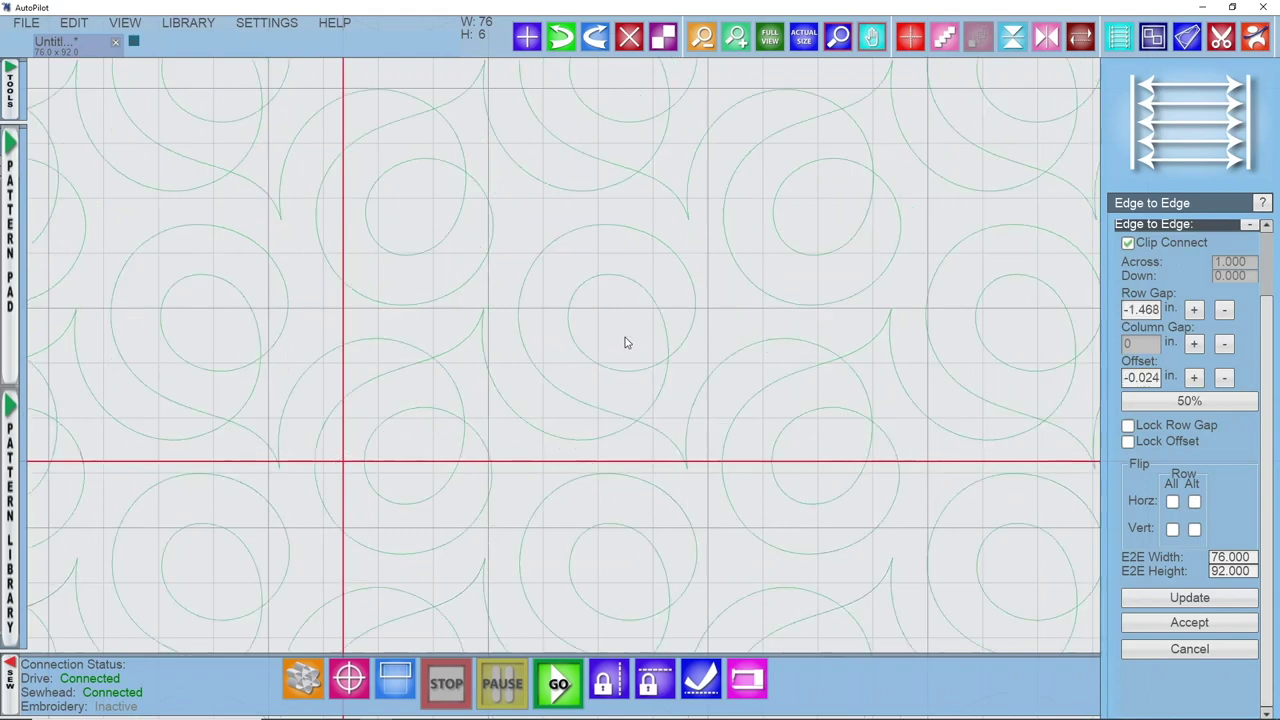
# - Set the edge-to-edge layout's offset to 0 in. and accept the nested layout
pyautogui.click(1141, 378)
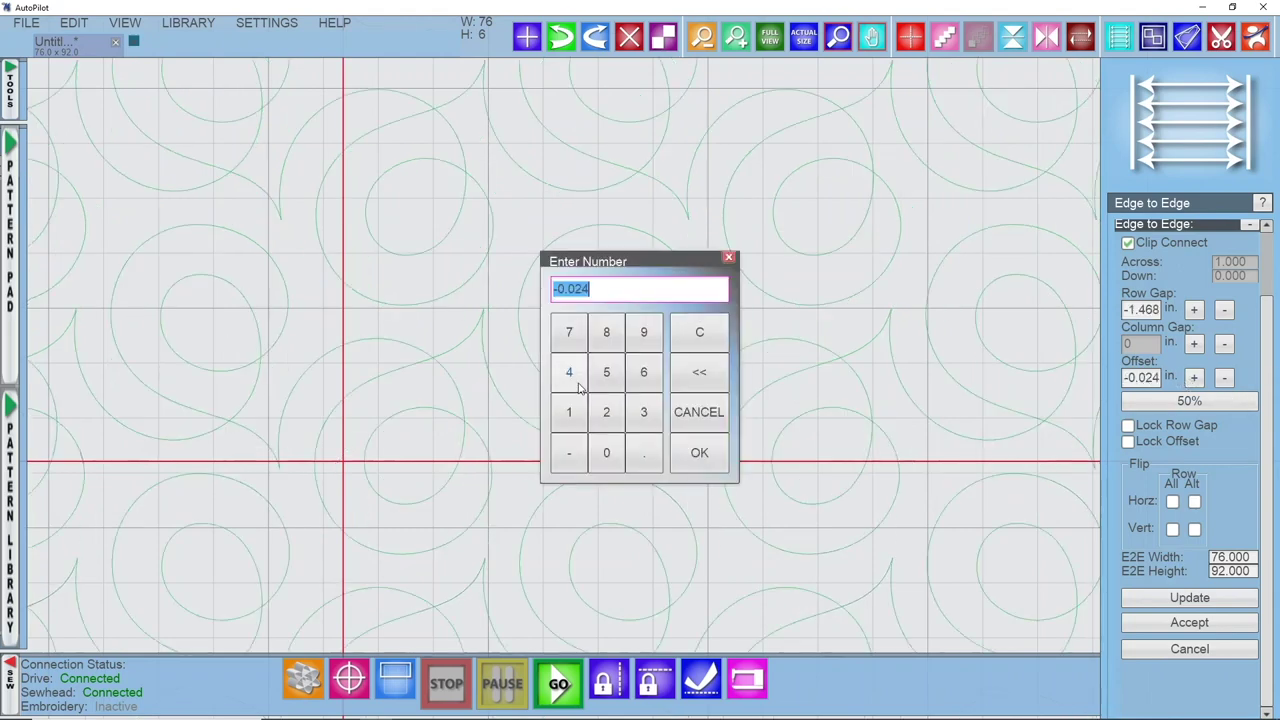
pyautogui.click(600, 451)
pyautogui.click(697, 451)
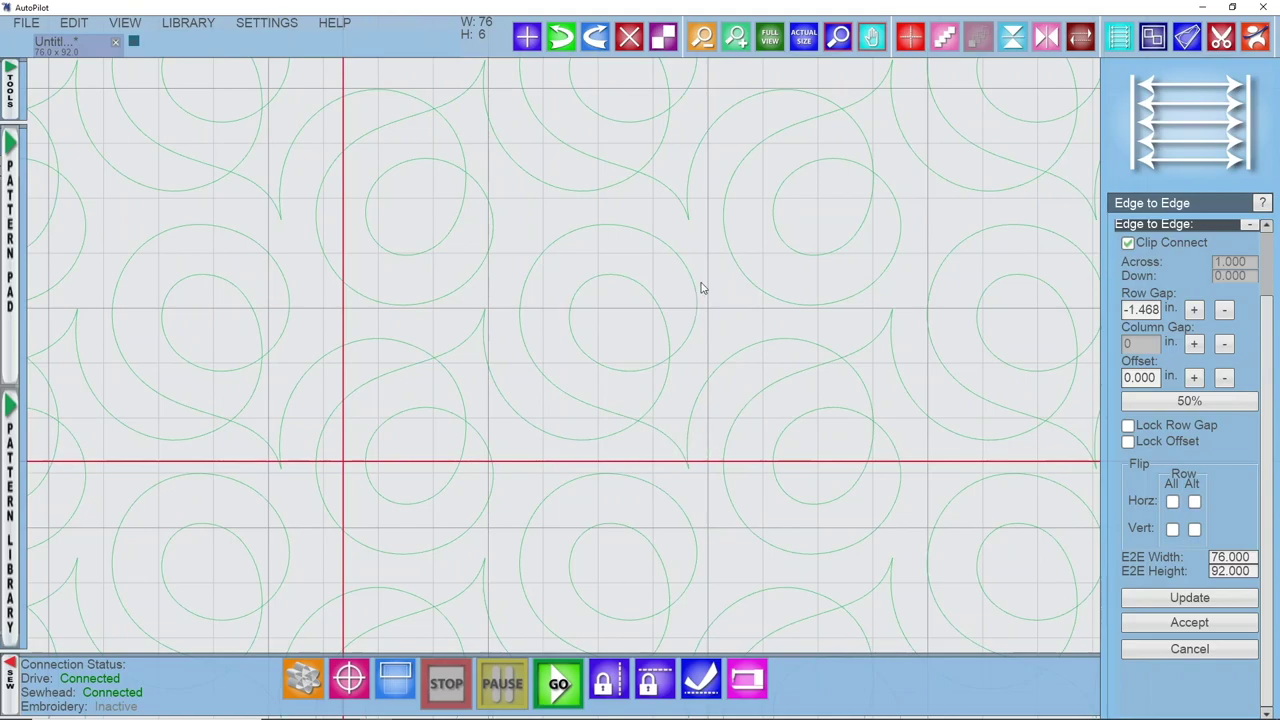
pyautogui.scroll(-5, 931, 291)
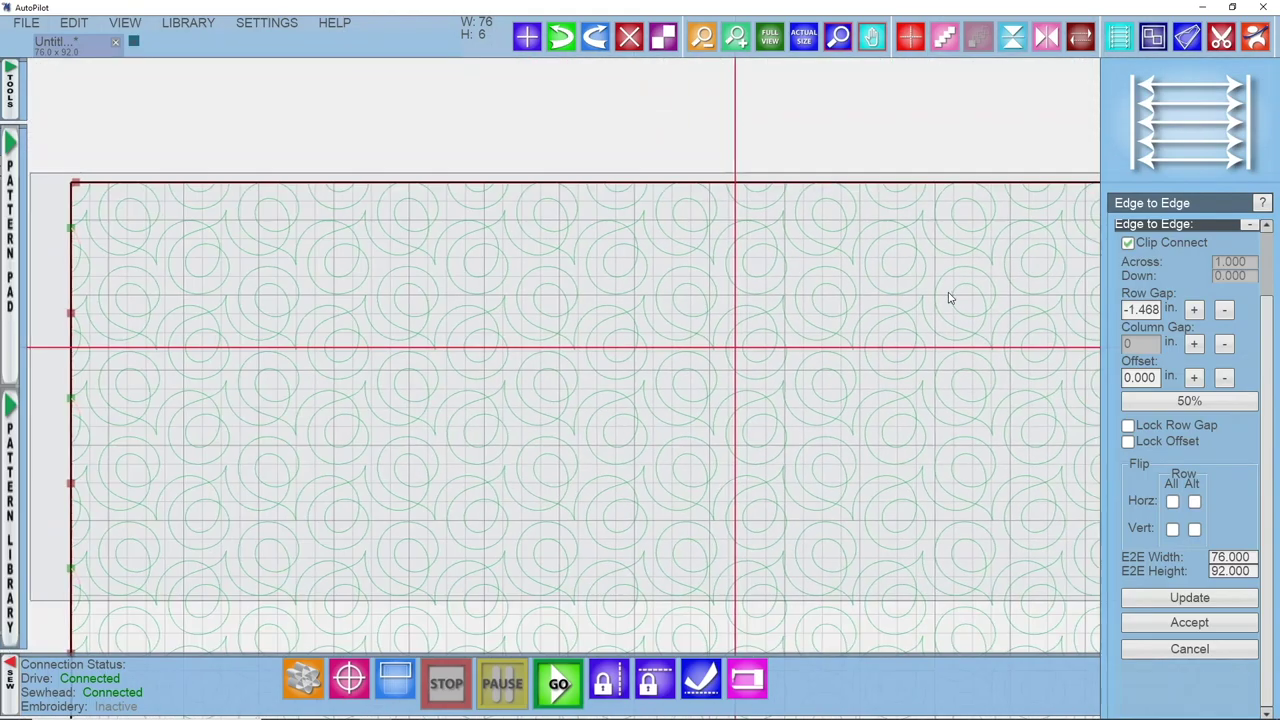
pyautogui.scroll(-4, 724, 228)
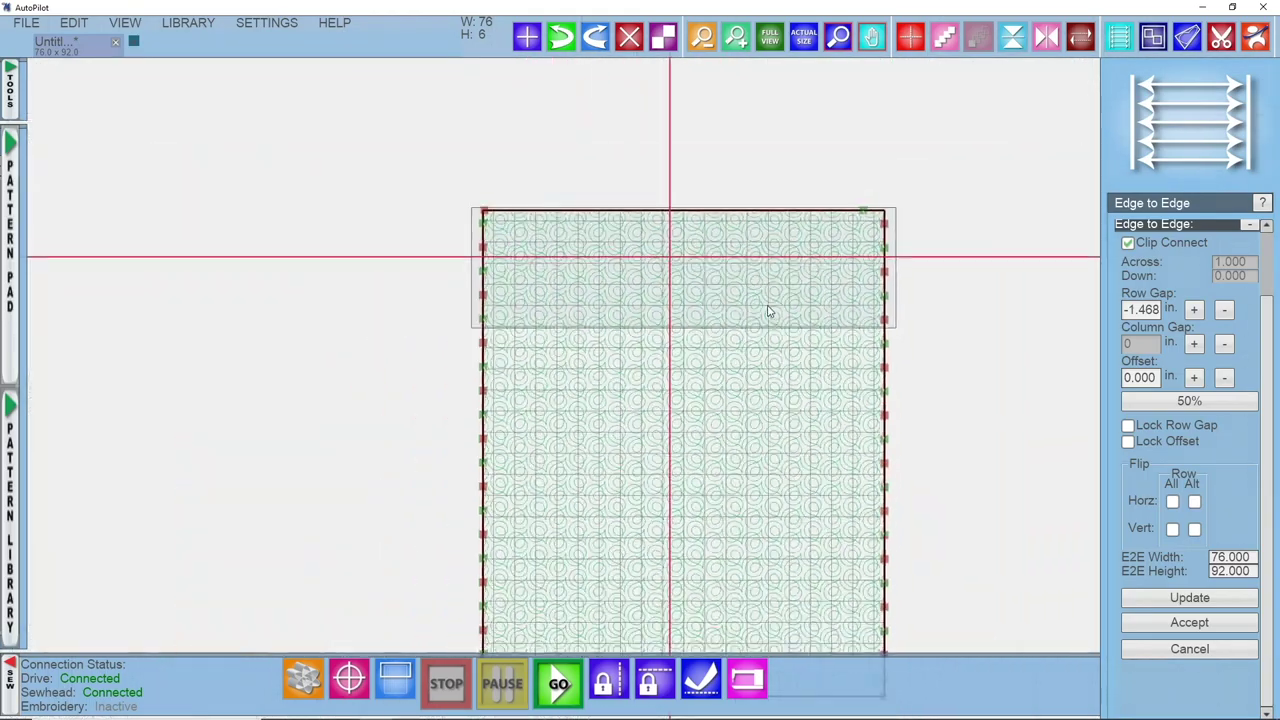
pyautogui.scroll(-1, 700, 230)
pyautogui.scroll(5, 680, 217)
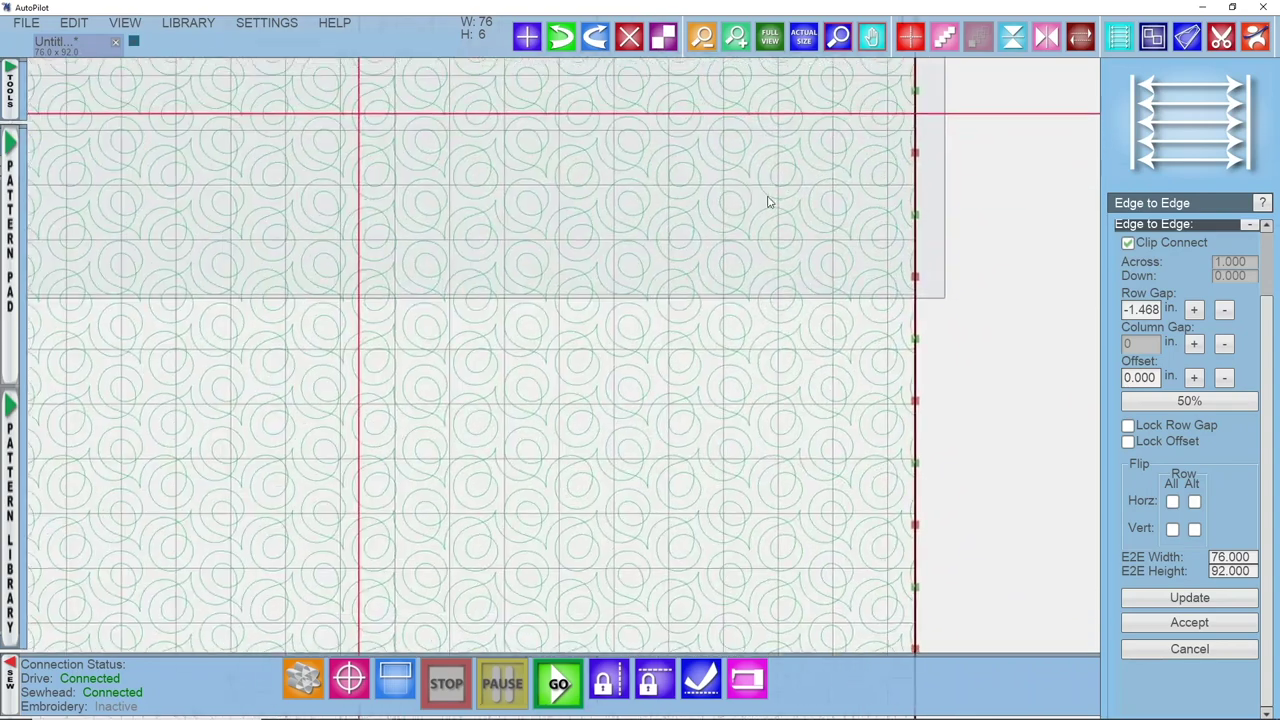
pyautogui.click(930, 270)
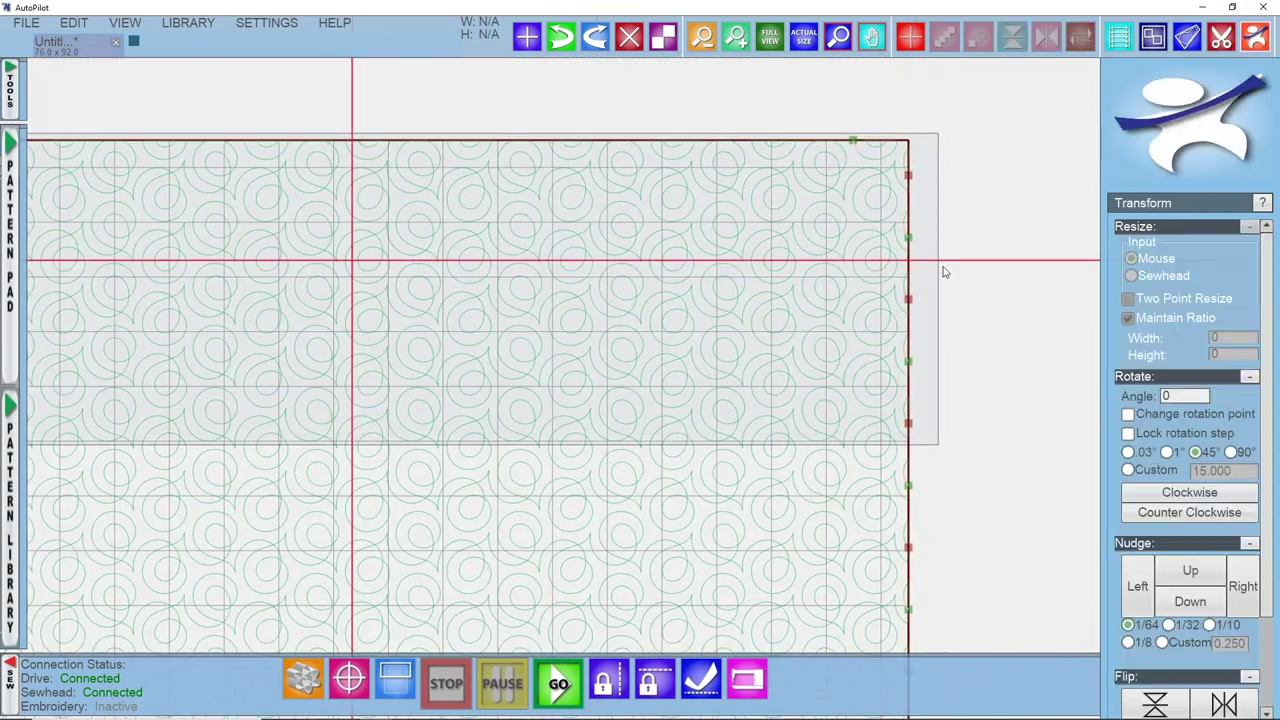
# - Check the upper pattern rows on the quilt by selecting them one after another
pyautogui.click(860, 198)
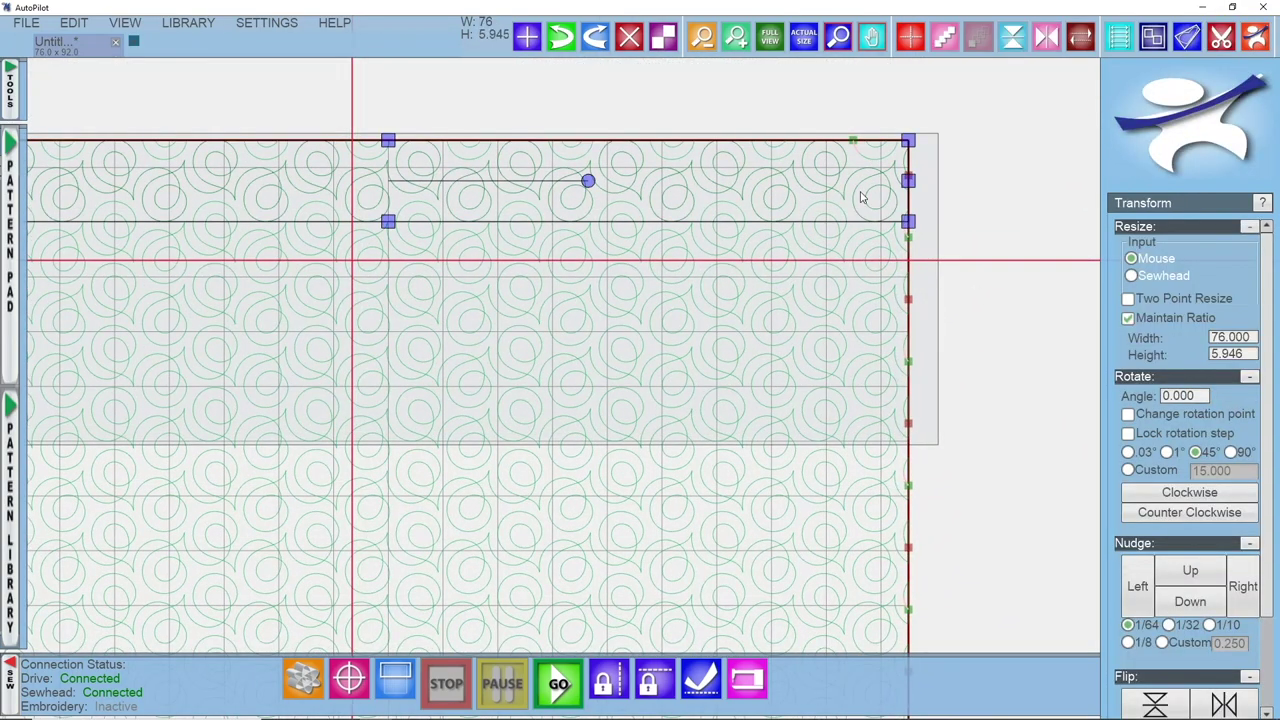
pyautogui.click(853, 243)
pyautogui.click(847, 299)
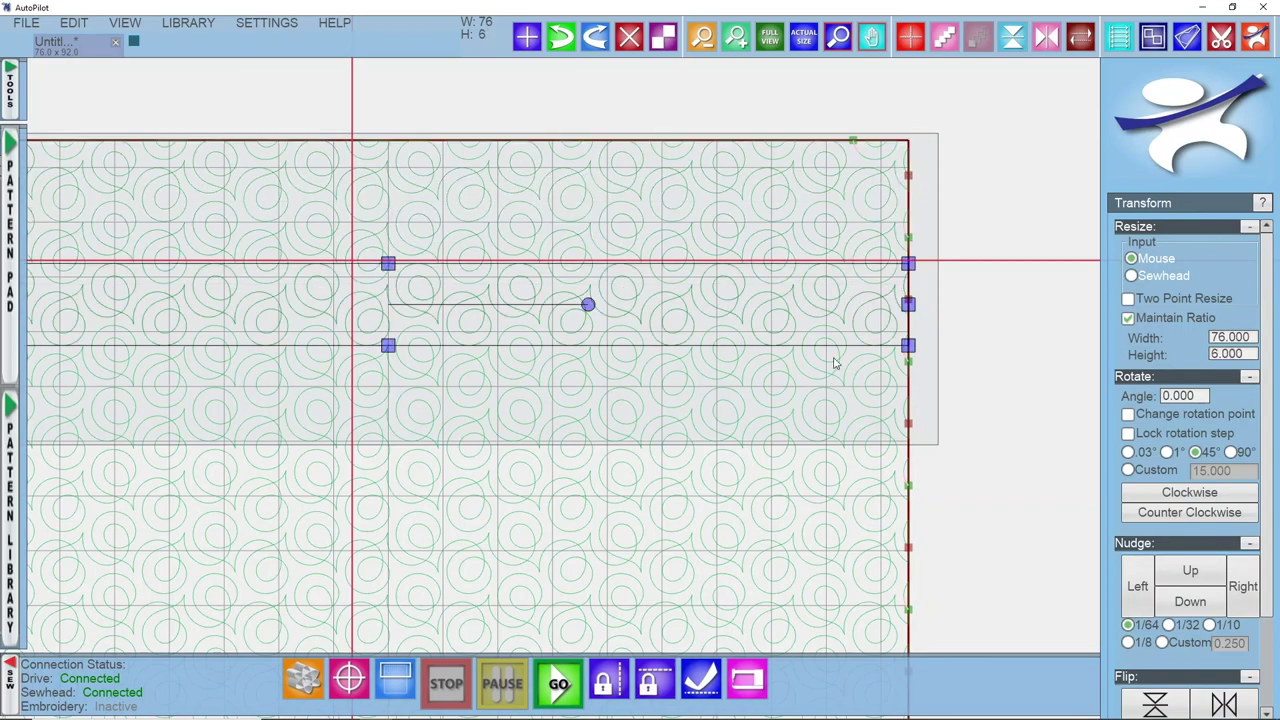
pyautogui.click(835, 363)
pyautogui.click(934, 244)
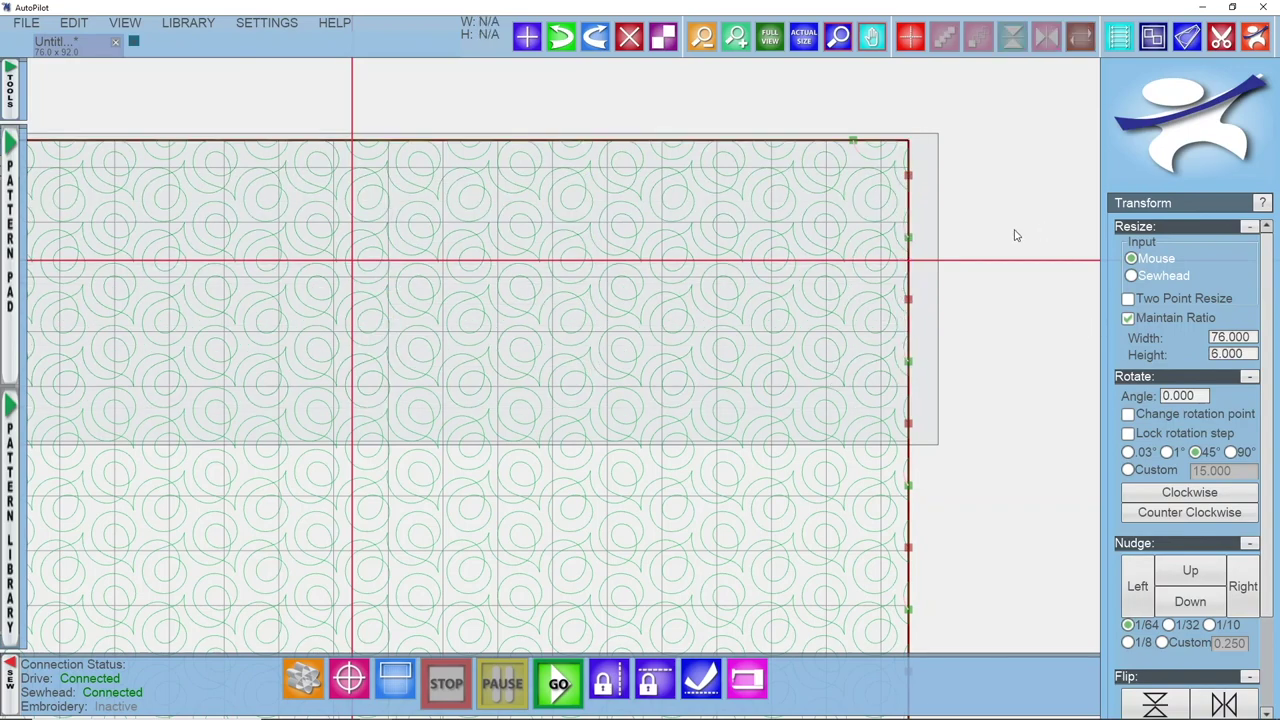
# - Link the upper pattern rows that fit fully inside the sew zone, including the partial row along the quilt's top edge
pyautogui.scroll(3, 520, 224)
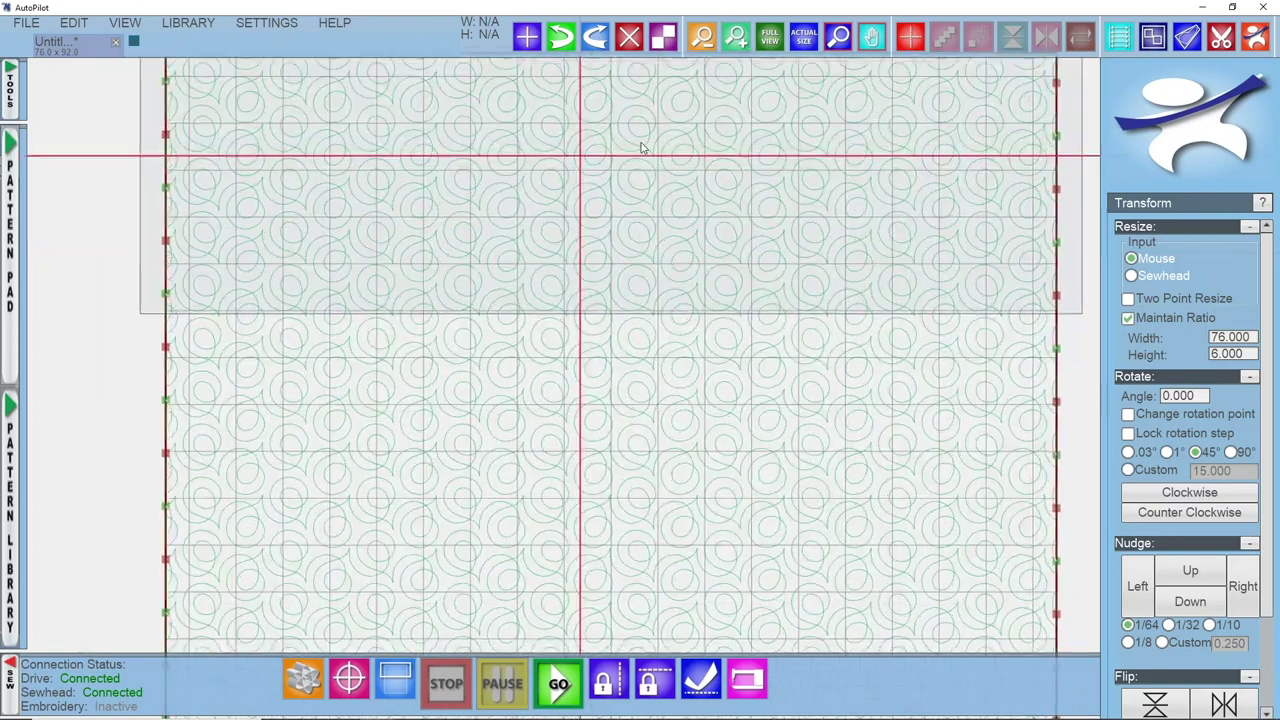
pyautogui.scroll(-2, 605, 234)
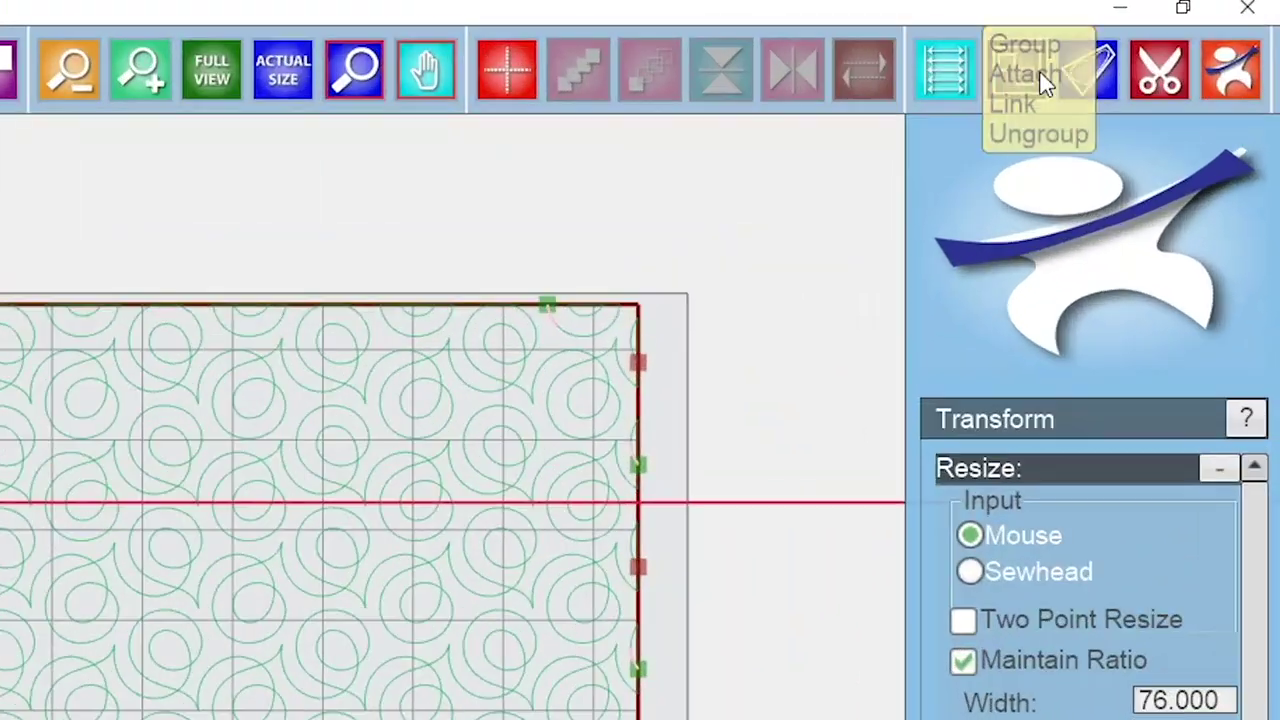
pyautogui.click(1158, 40)
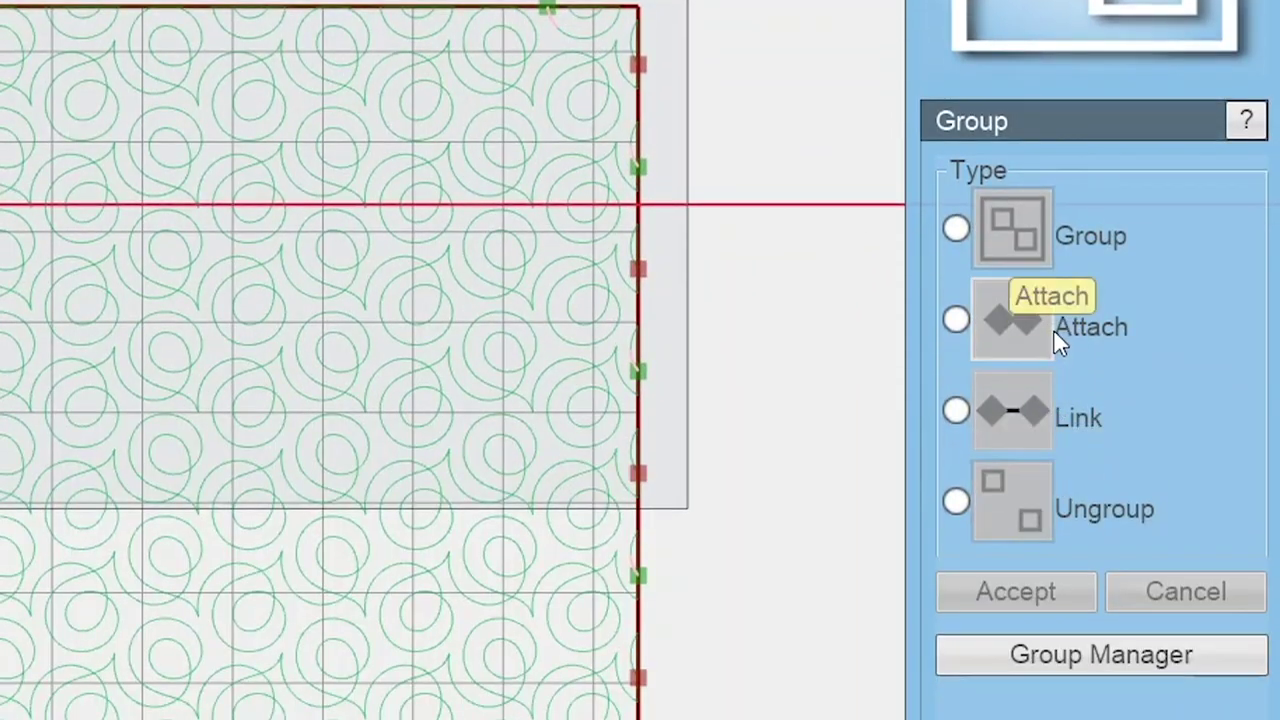
pyautogui.click(1050, 418)
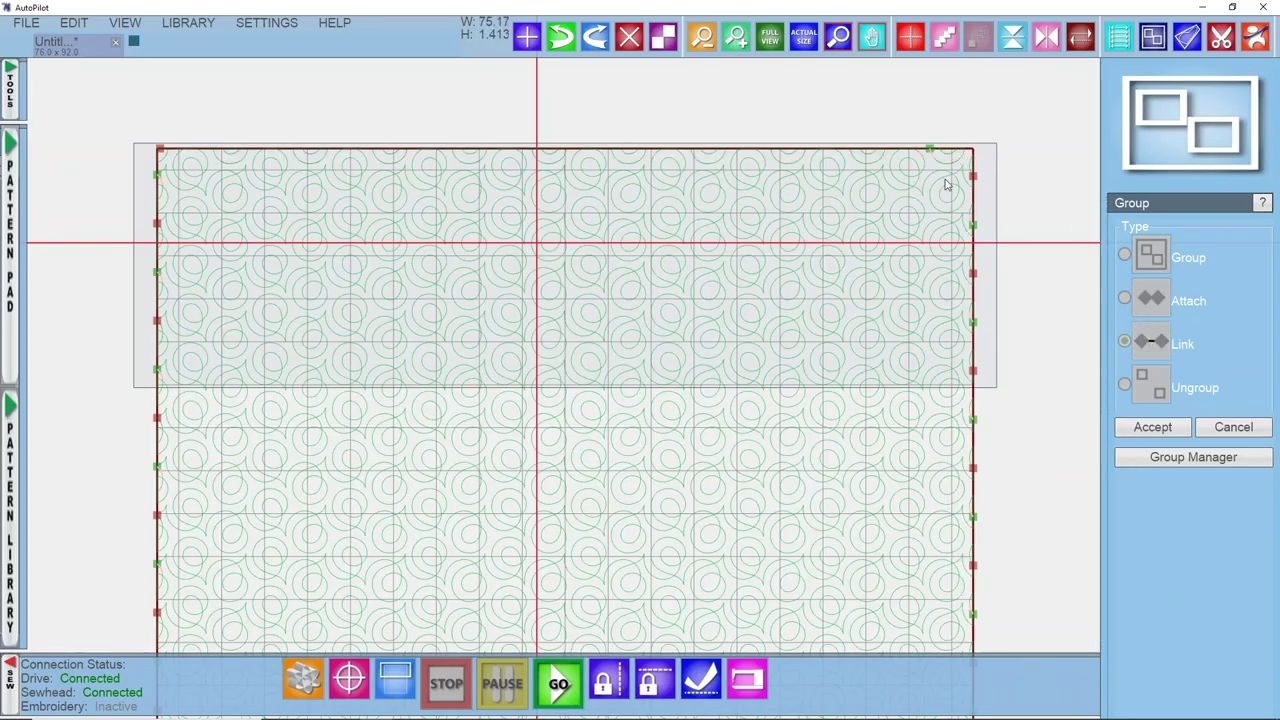
pyautogui.click(946, 233)
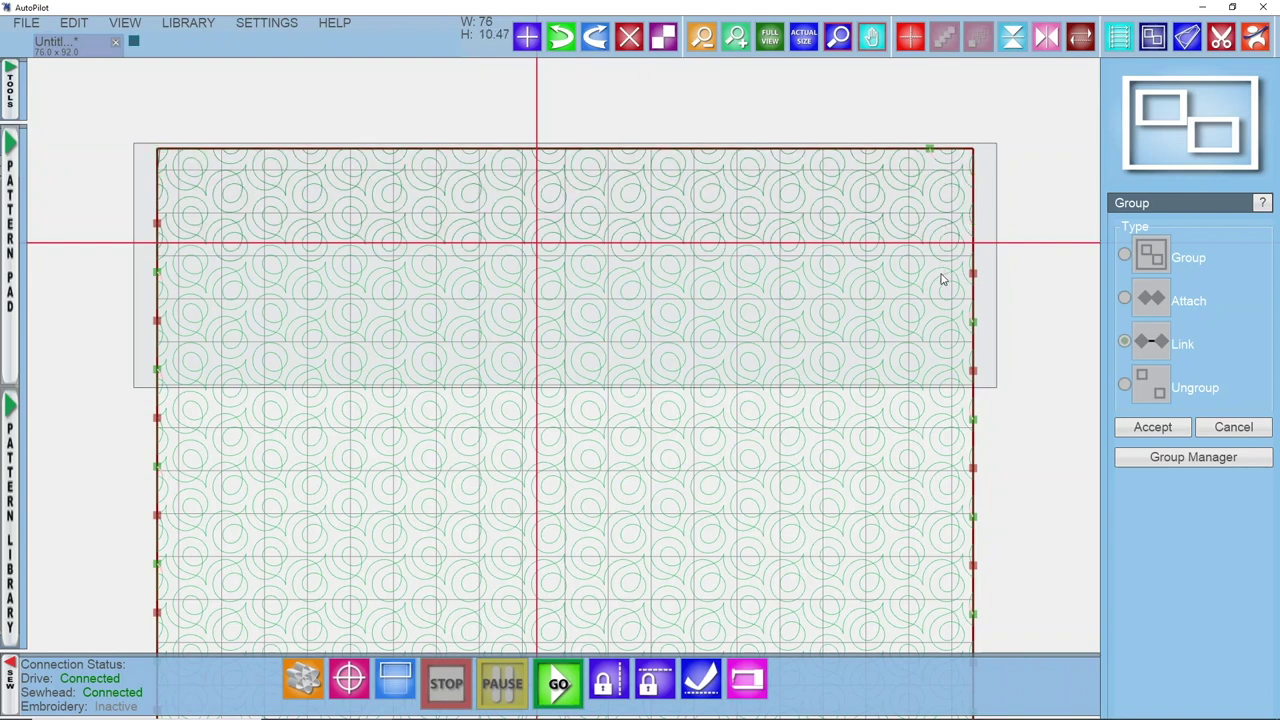
pyautogui.click(930, 304)
pyautogui.click(913, 332)
pyautogui.click(1152, 427)
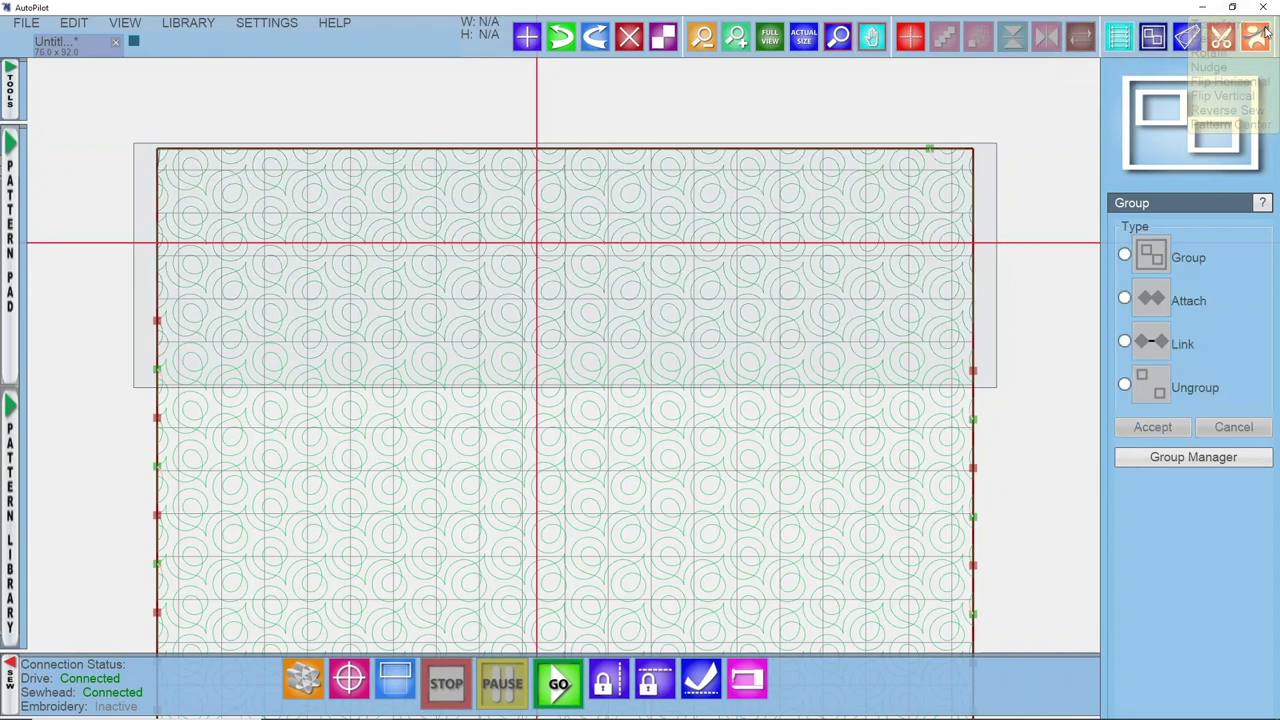
# - Select the linked rows to check that they behave as one pattern
pyautogui.click(1255, 50)
pyautogui.click(958, 228)
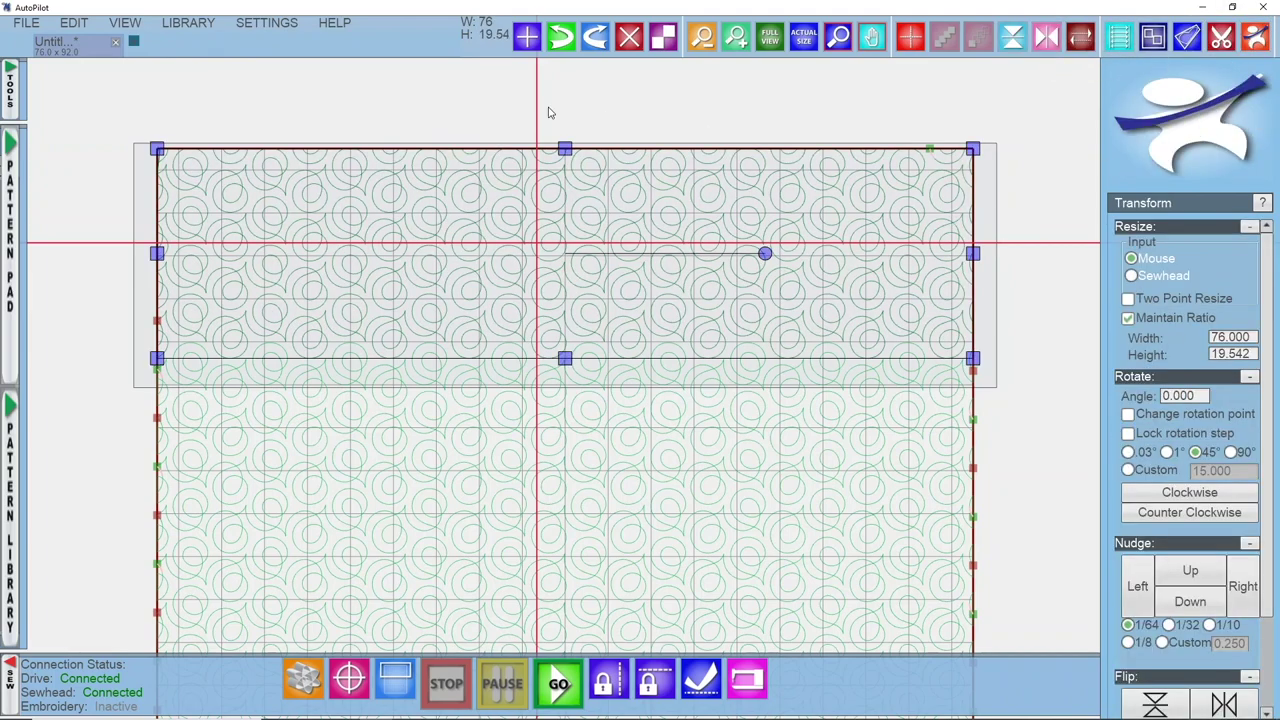
pyautogui.click(1022, 230)
pyautogui.scroll(-1, 730, 207)
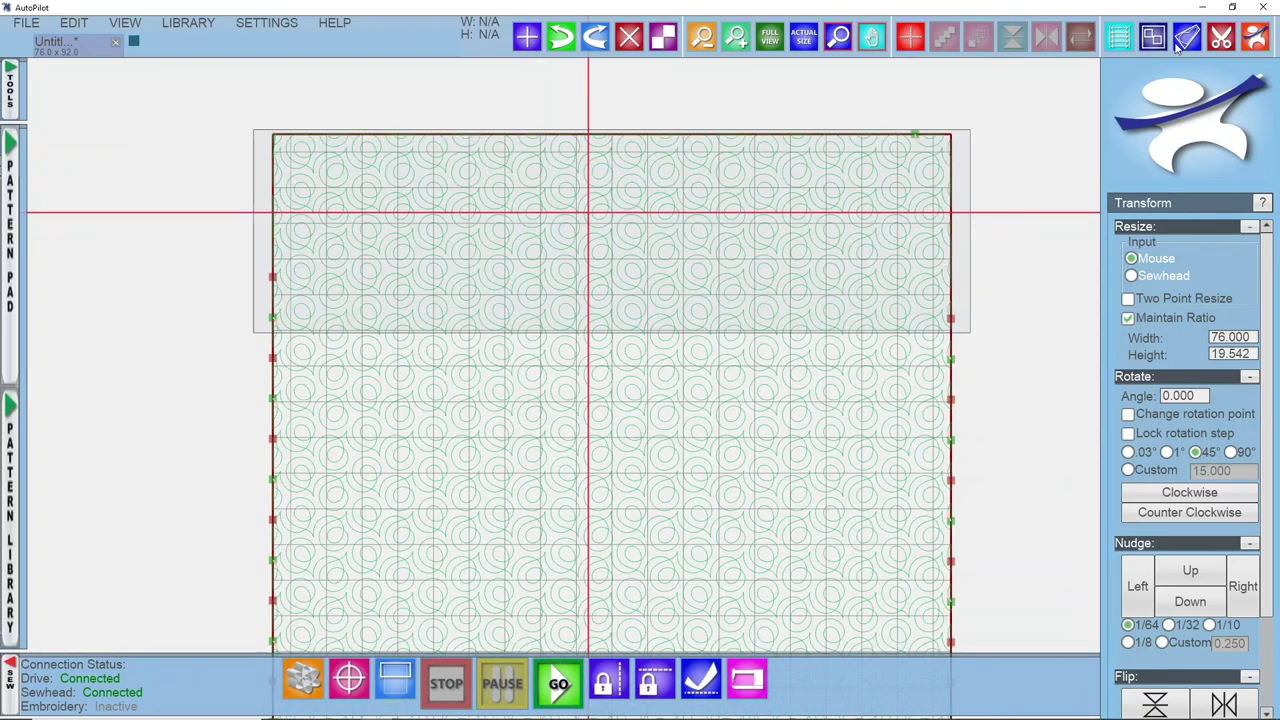
# - Trim the linked rows vertically at the sewhead position just inside the quilt's left edge, using Current Selection and Clip Connect with the trim side inverted
pyautogui.click(1221, 38)
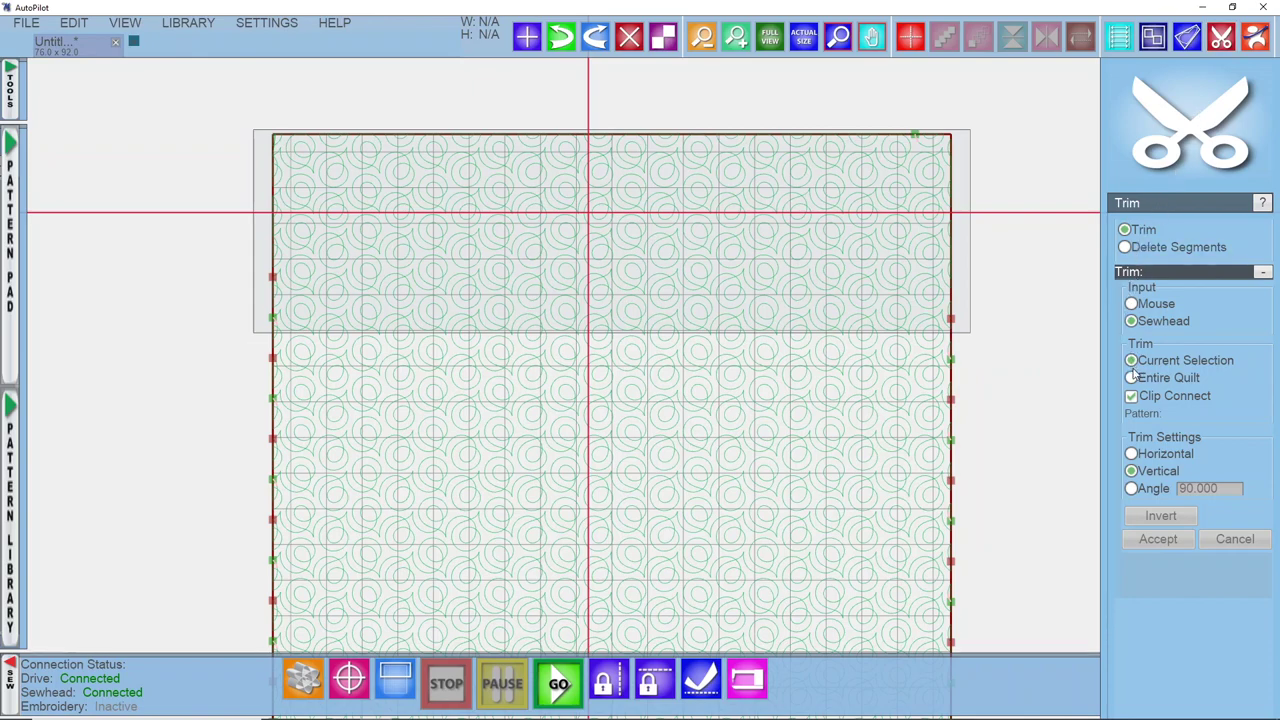
pyautogui.click(686, 228)
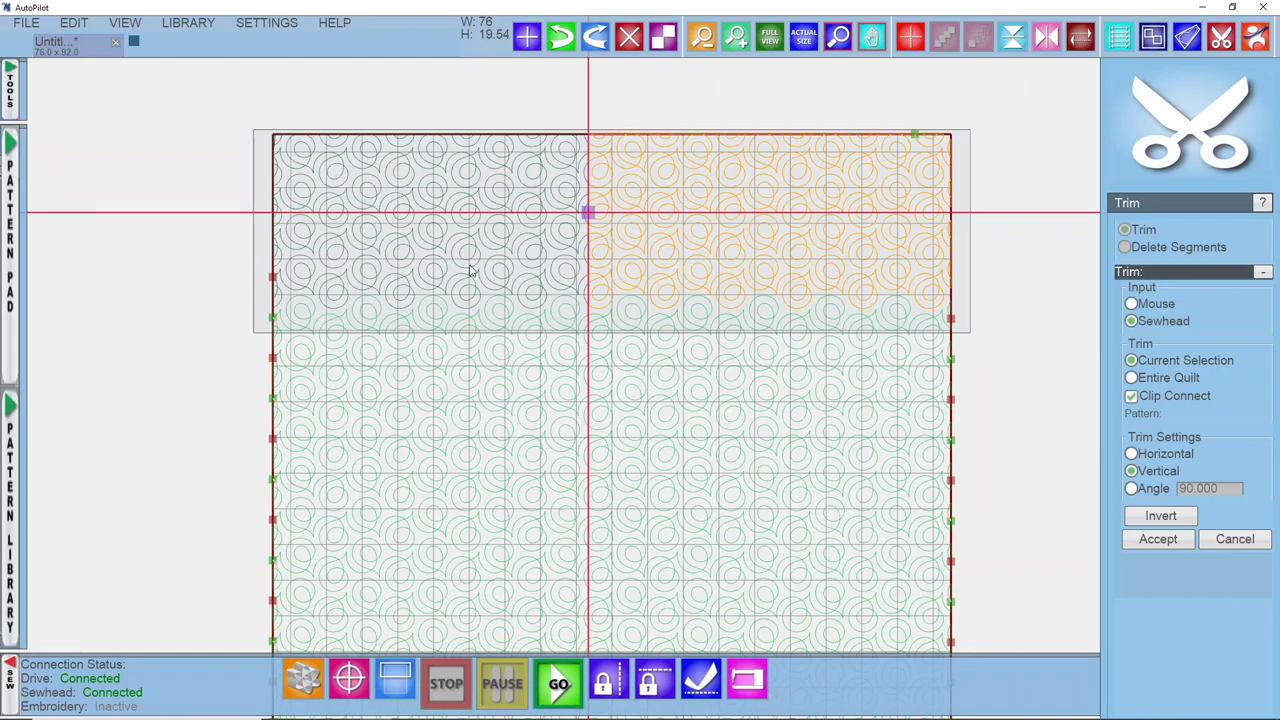
pyautogui.click(1160, 515)
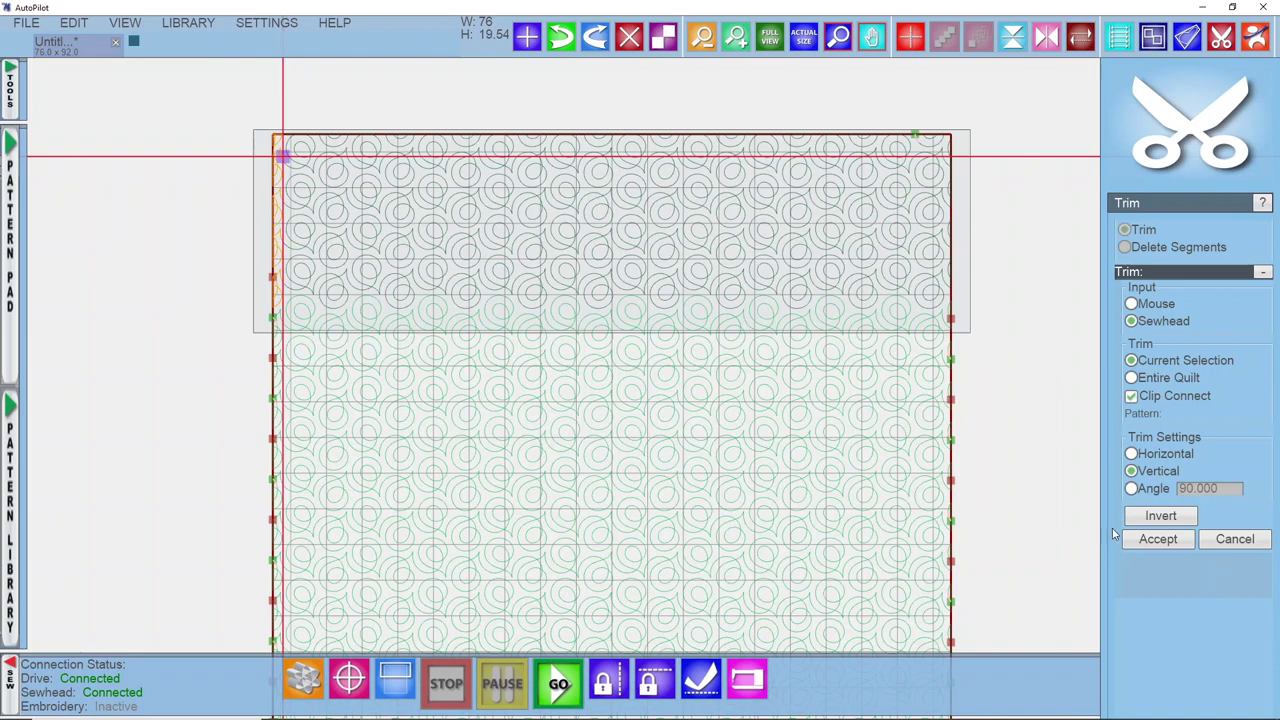
pyautogui.click(1141, 543)
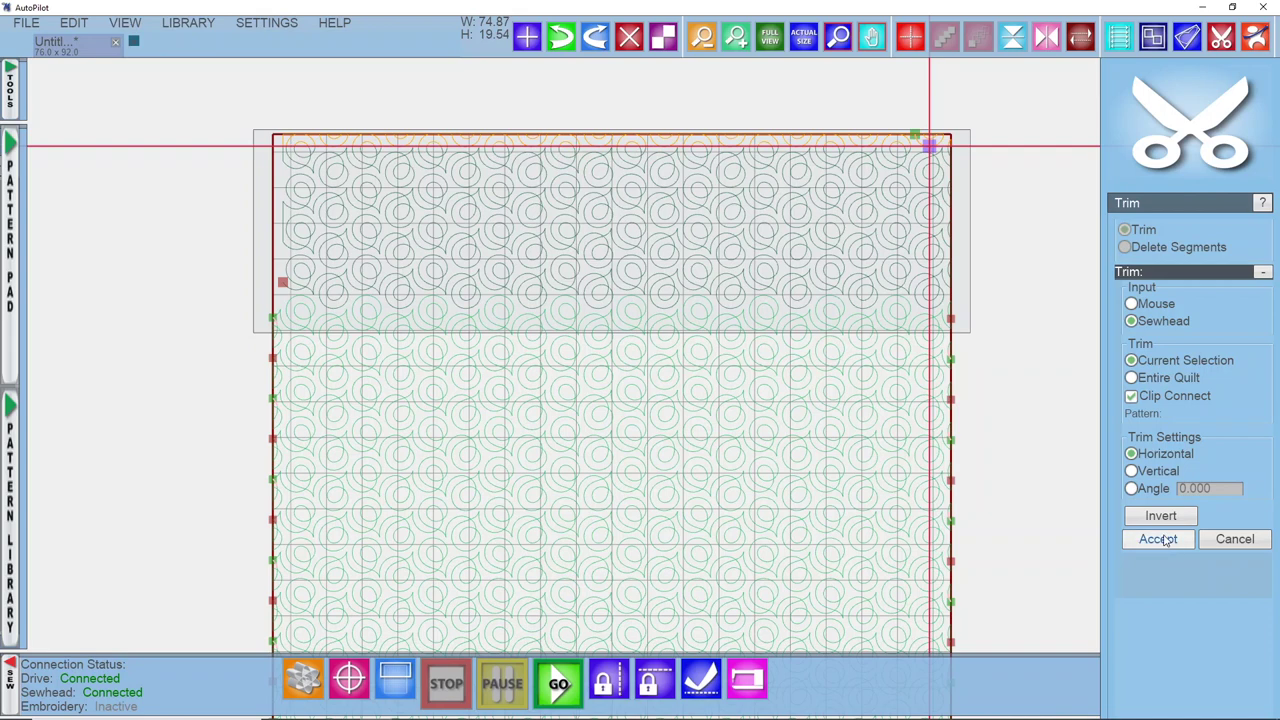
# - Trim the linked rows at the sewhead position, horizontally along the quilt's top edge and vertically along its right edge
pyautogui.click(1160, 539)
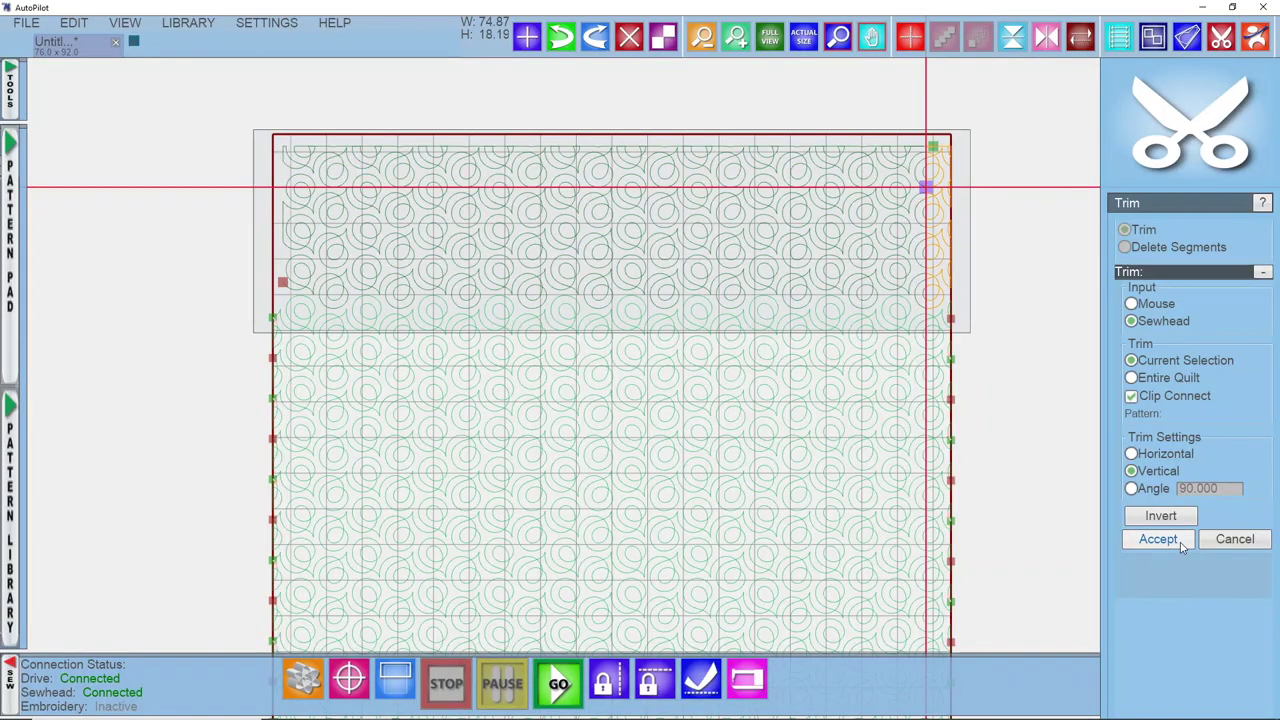
pyautogui.click(1158, 539)
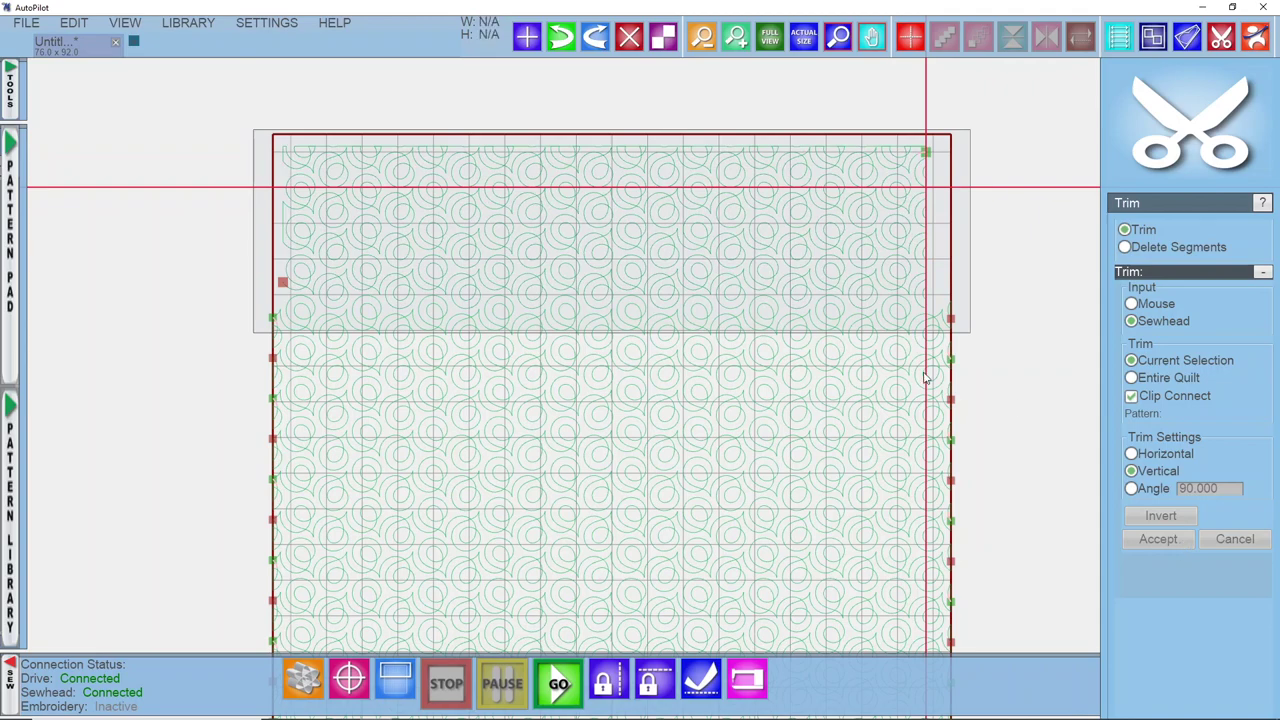
# - Start sewing the trimmed rows, dequeuing the patterns outside the sewing area and continuing past the thread-trim pause
pyautogui.scroll(1, 669, 406)
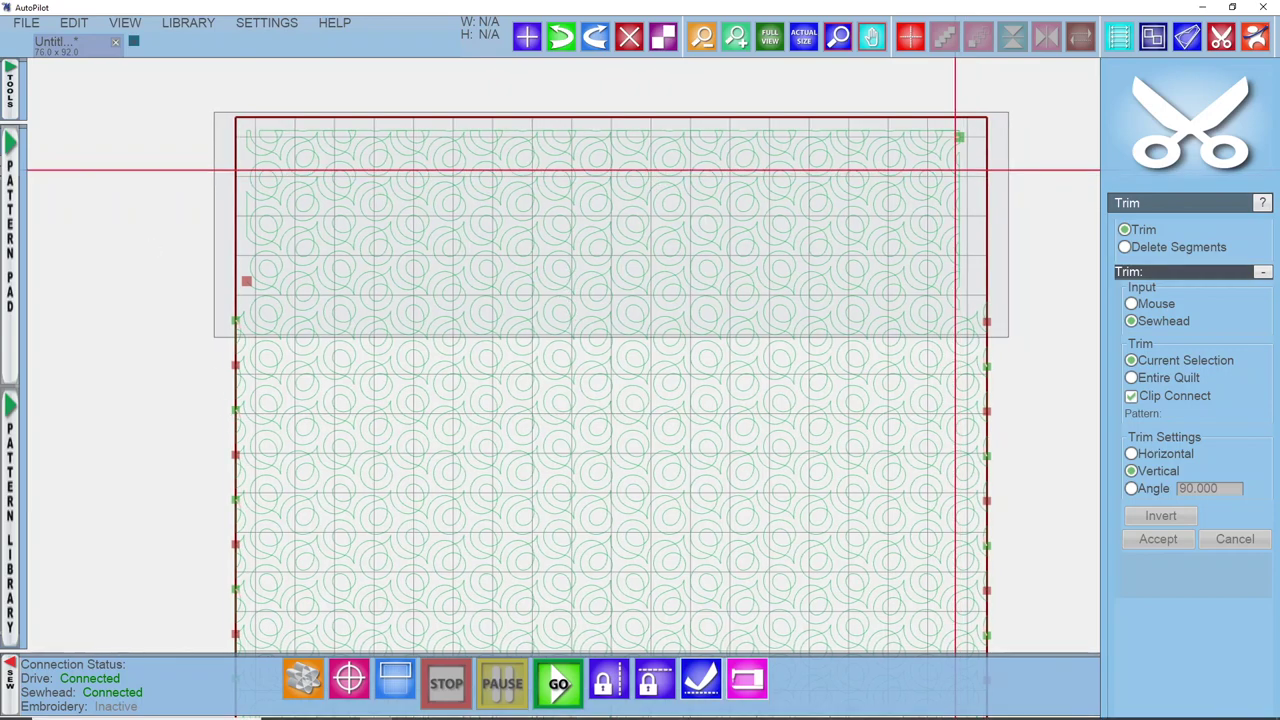
pyautogui.click(558, 683)
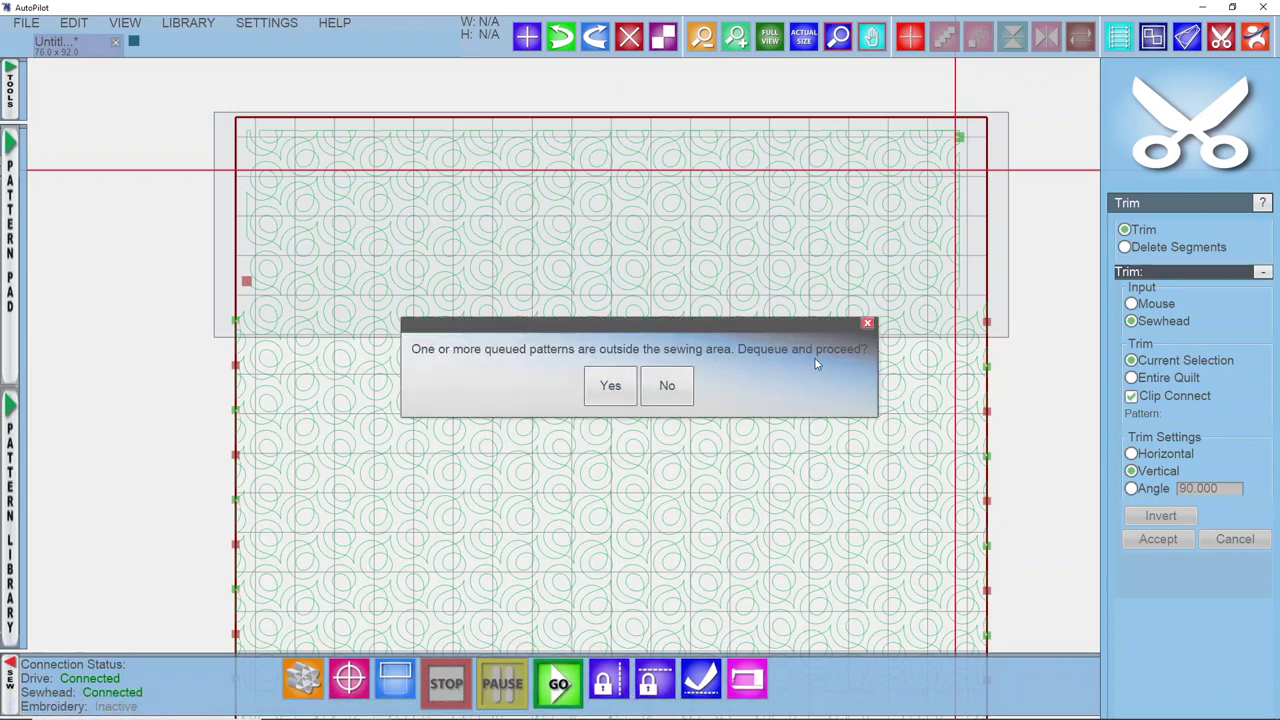
pyautogui.click(610, 386)
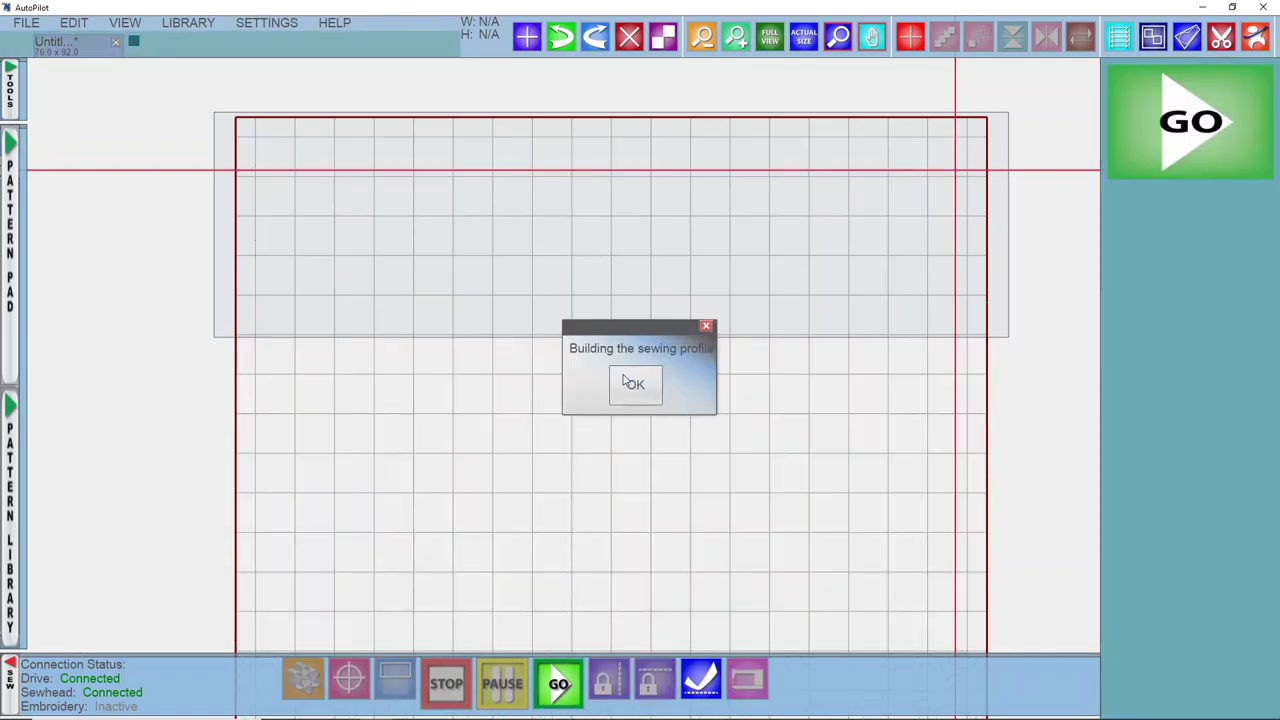
pyautogui.click(632, 388)
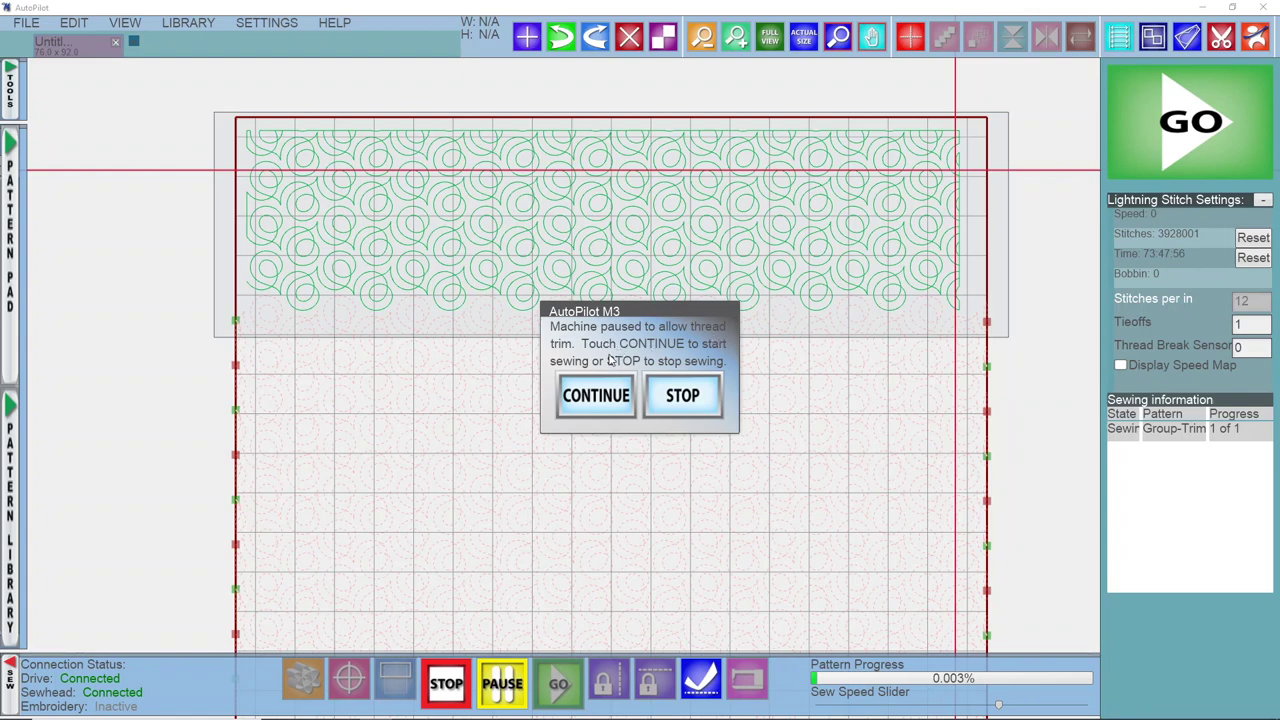
pyautogui.click(614, 396)
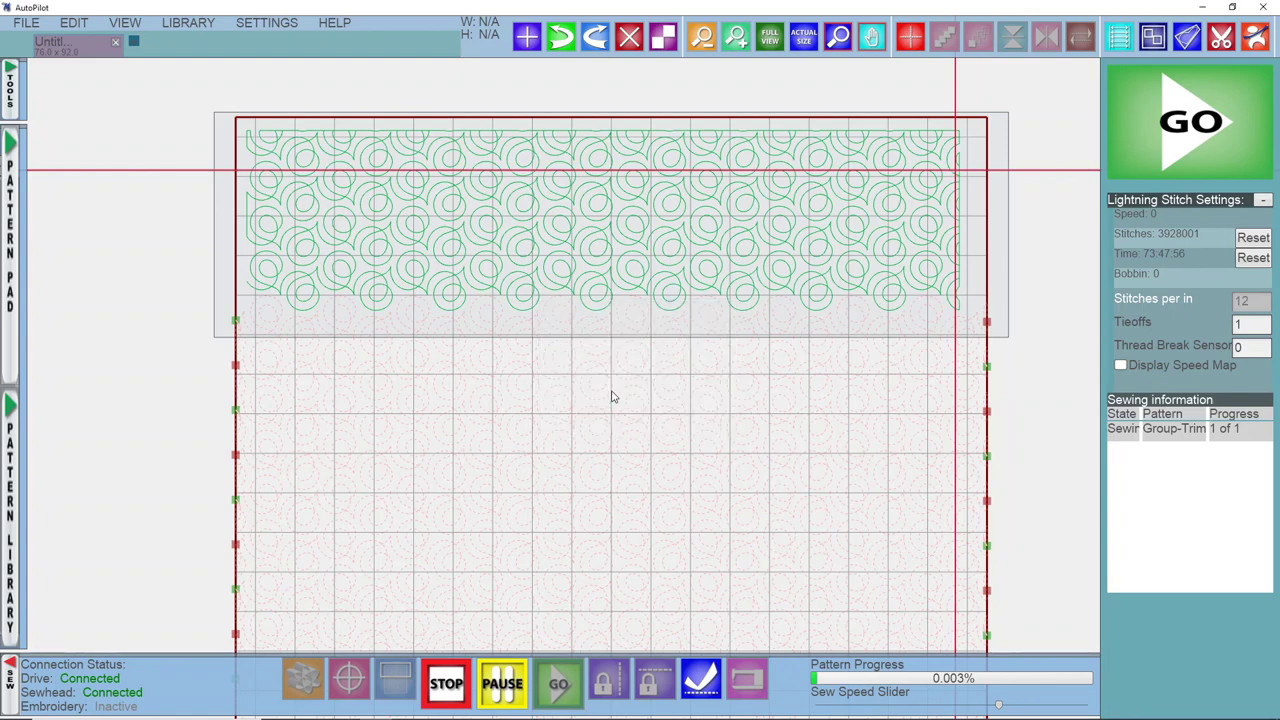